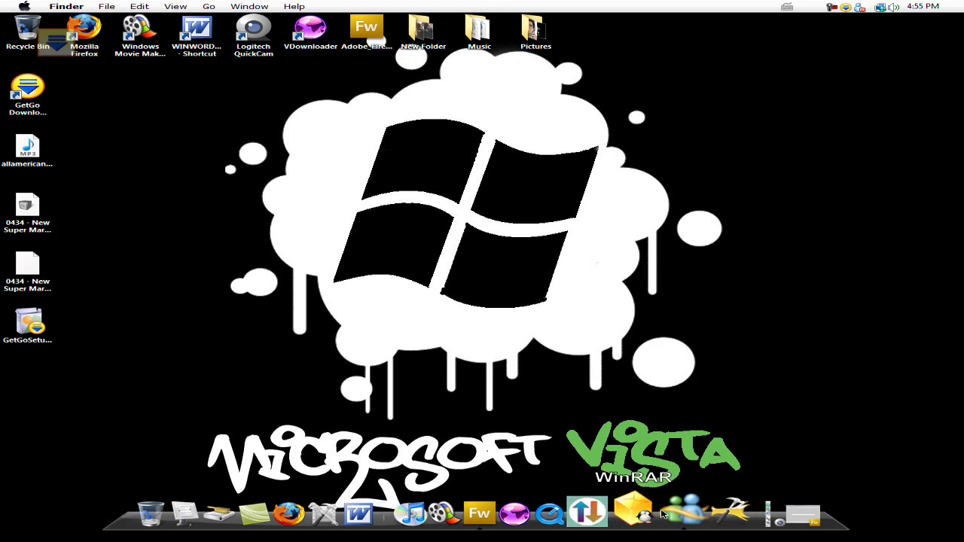
pyautogui.doubleClick(90, 30)
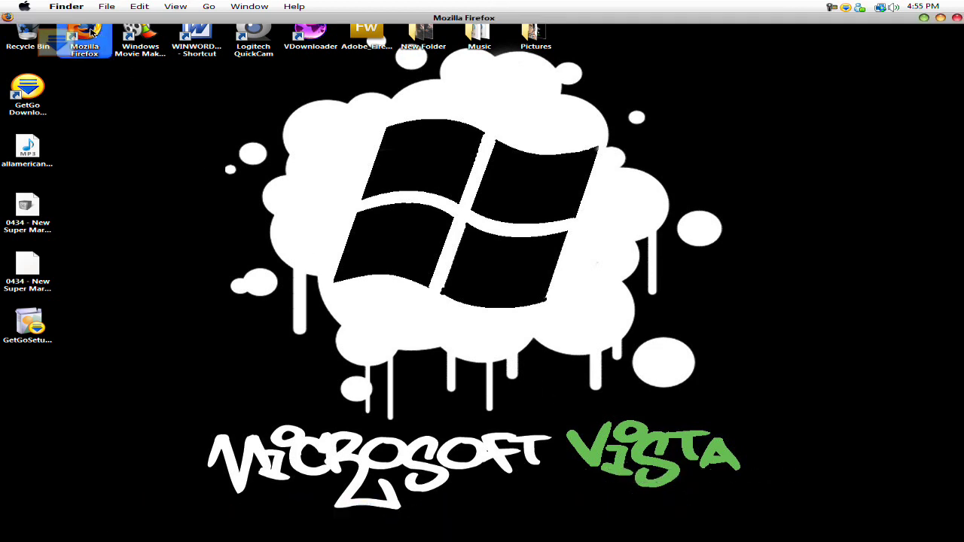
pyautogui.click(289, 54)
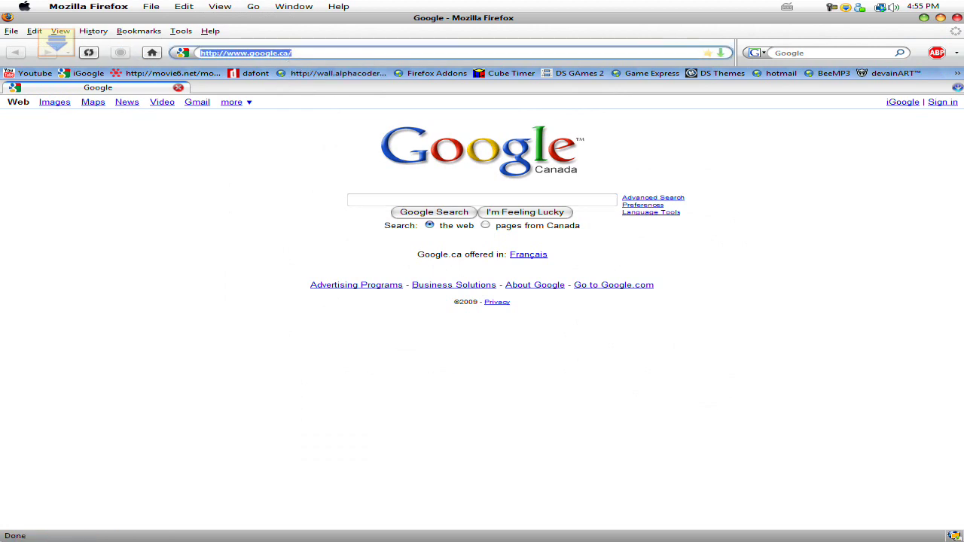
pyautogui.write('www.')
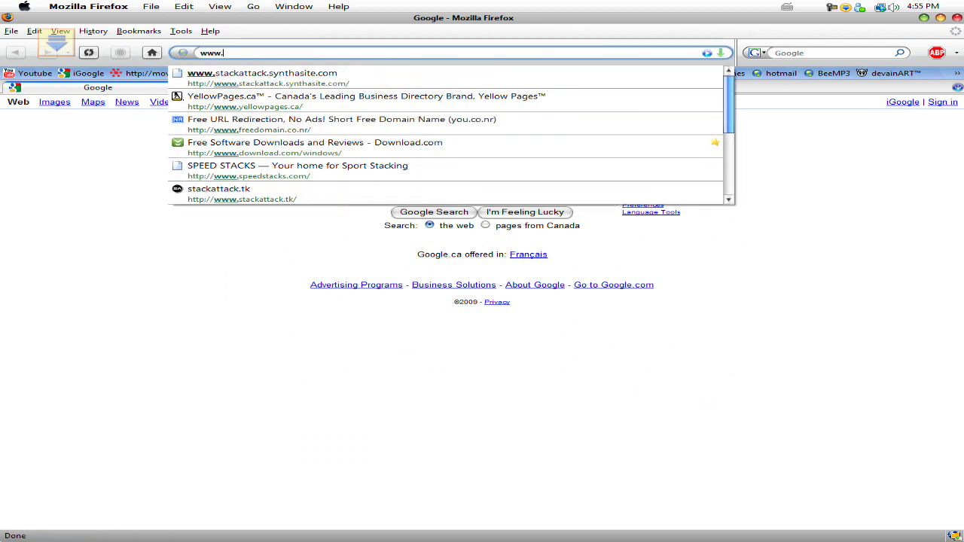
pyautogui.write('downloads.com')
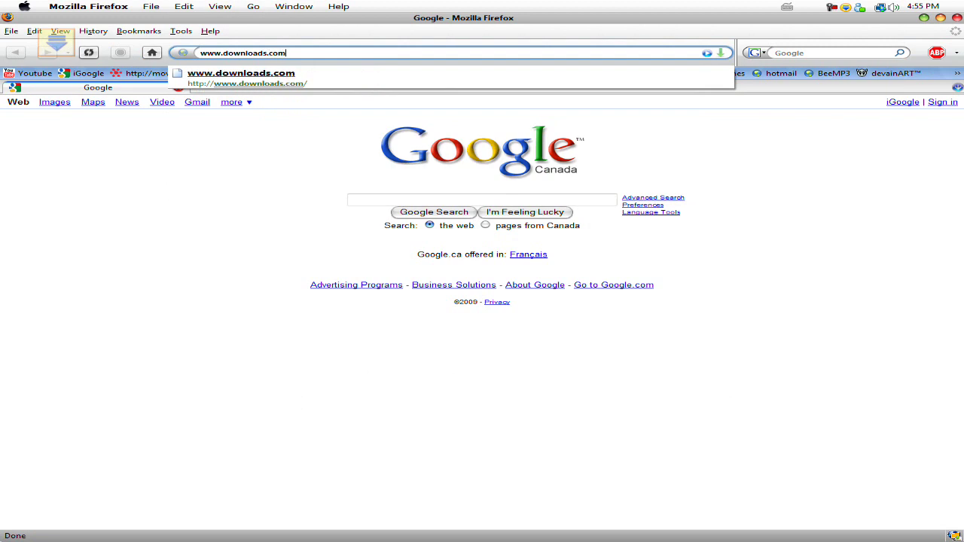
pyautogui.press('Return')
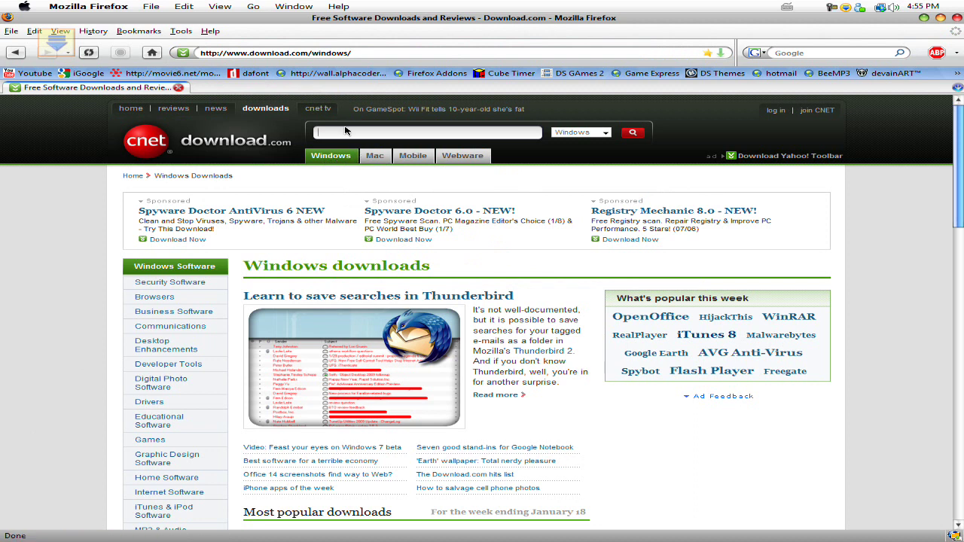
# Clear an old search entry and type 'Windows Movie MAker' into the site search box
pyautogui.click(345, 131)
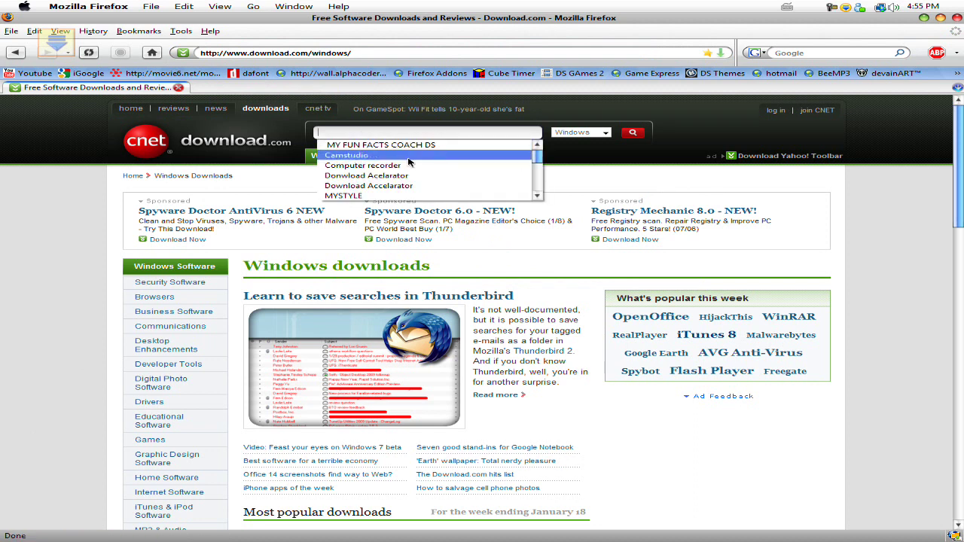
pyautogui.click(452, 146)
pyautogui.hotkey('shift', 'Delete')
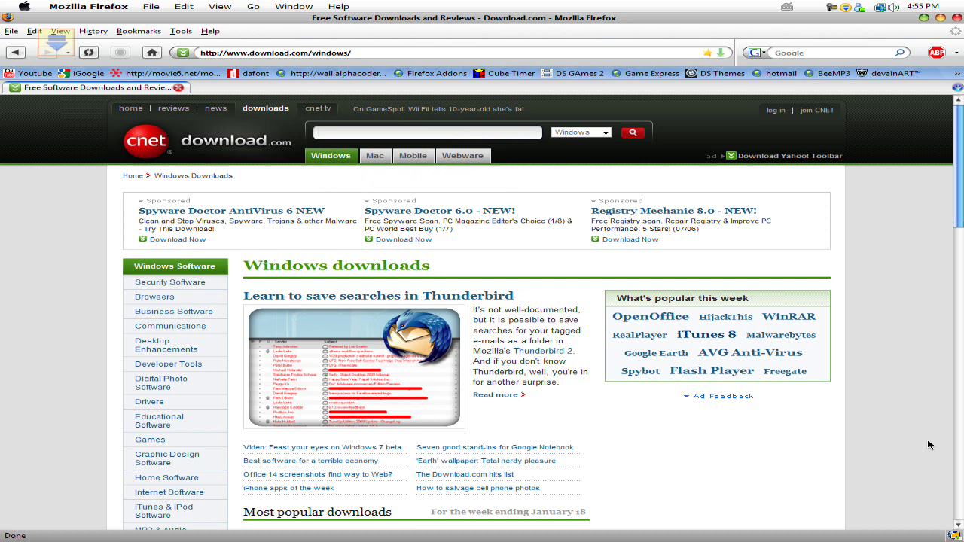
pyautogui.write('Windows Movie ')
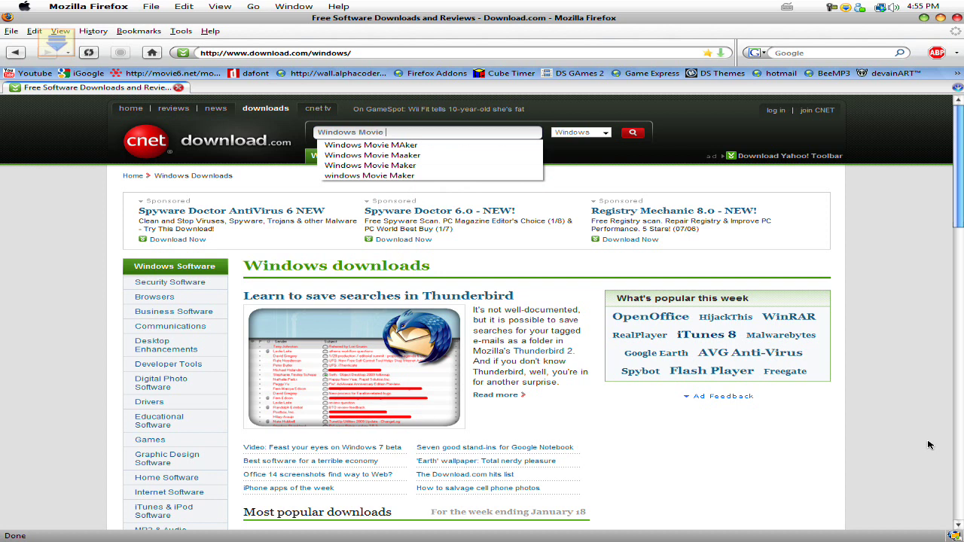
pyautogui.write('MAker')
# Run the Windows Movie Maker search and scroll through the results
pyautogui.press('Return')
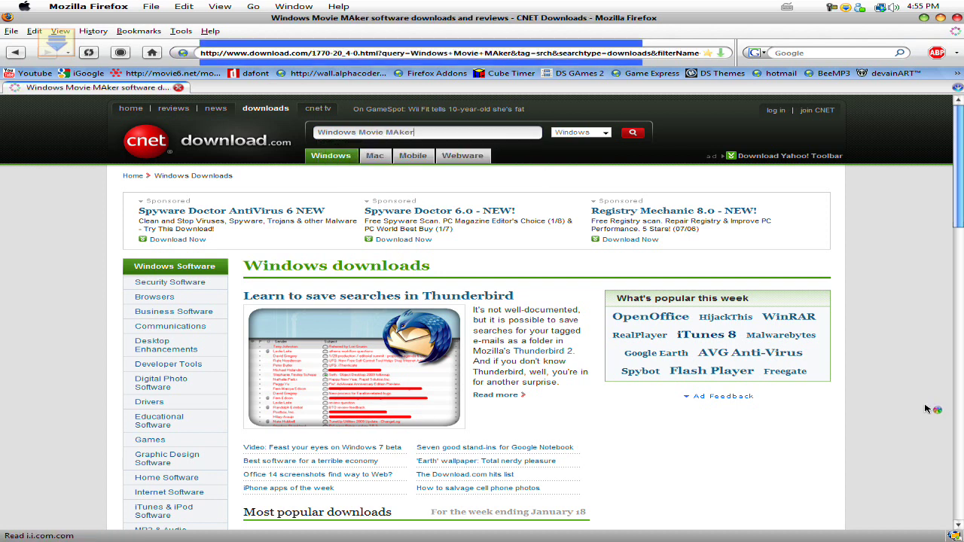
pyautogui.scroll(-3, 710, 328)
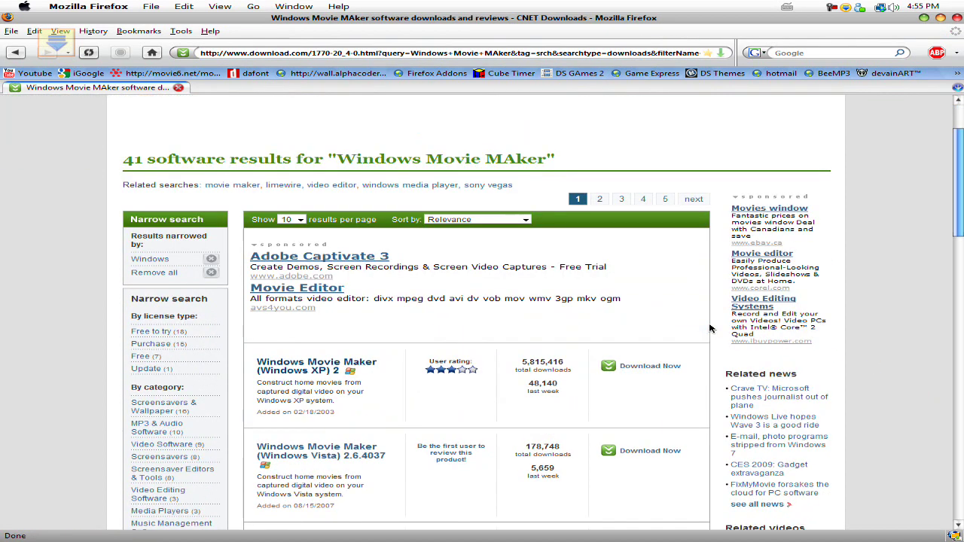
pyautogui.scroll(-5, 710, 328)
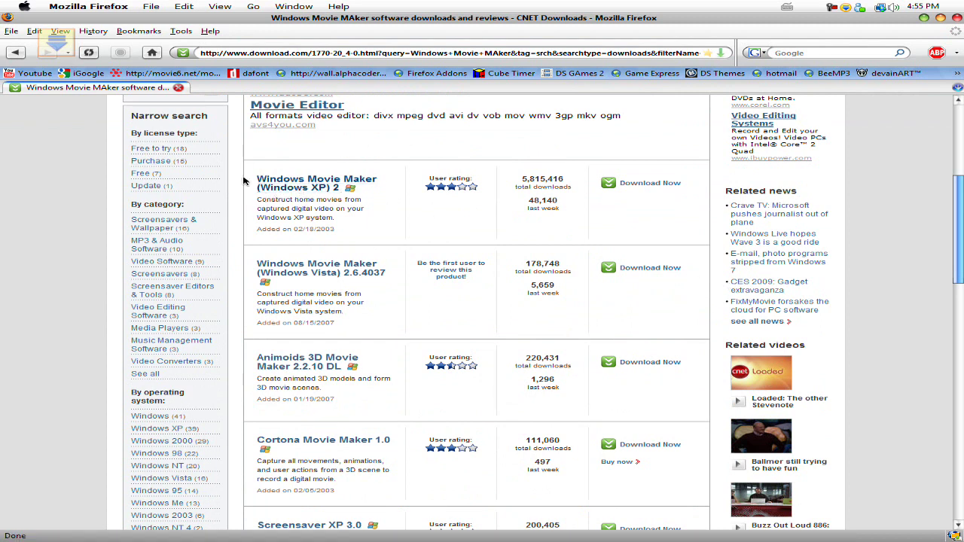
# View the Windows Movie Maker (Windows Vista) 2.6.4037 page, then go back to the results
pyautogui.click(320, 274)
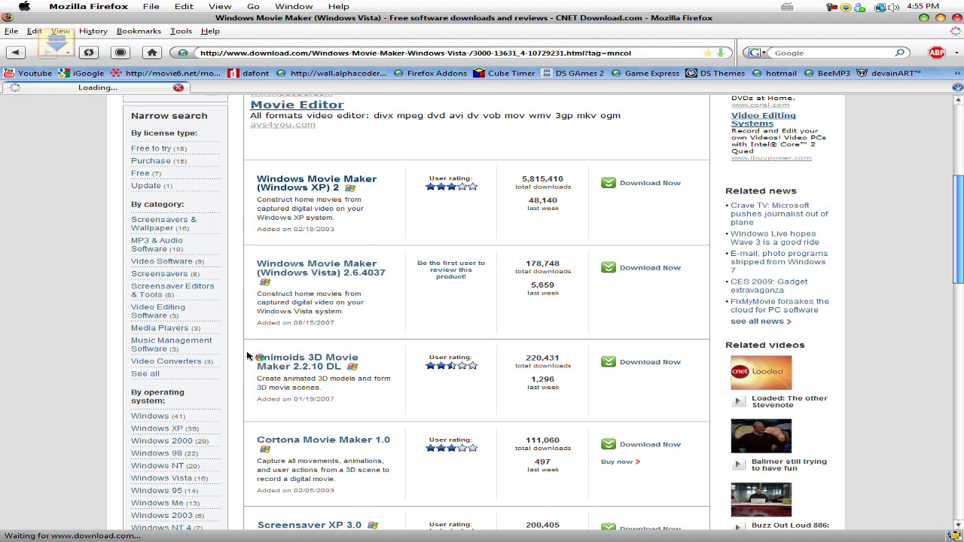
pyautogui.scroll(-4, 339, 316)
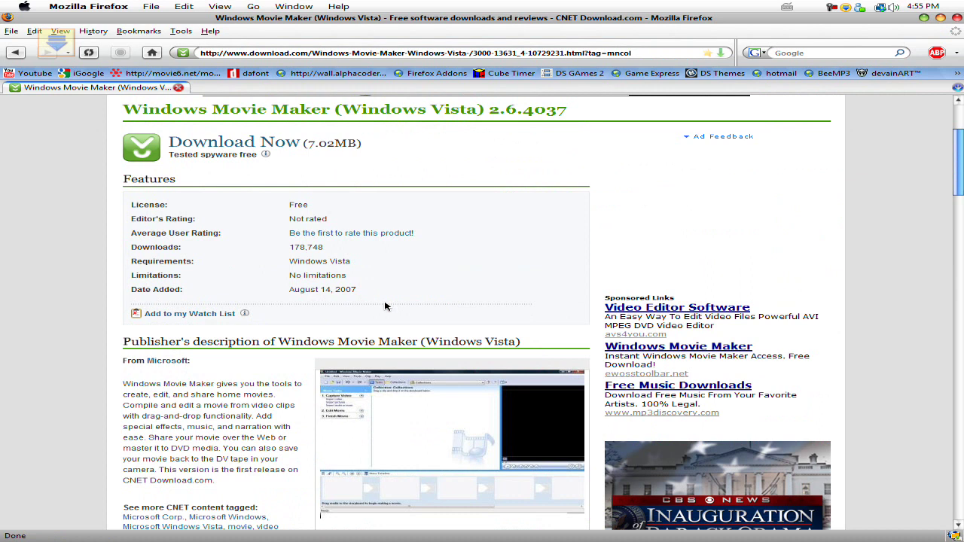
pyautogui.scroll(-2, 474, 331)
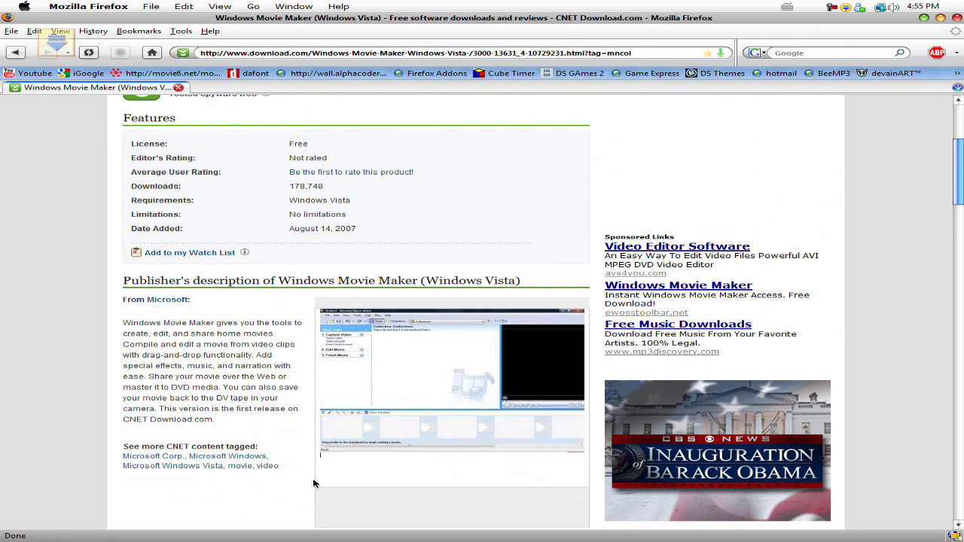
pyautogui.scroll(3, 314, 484)
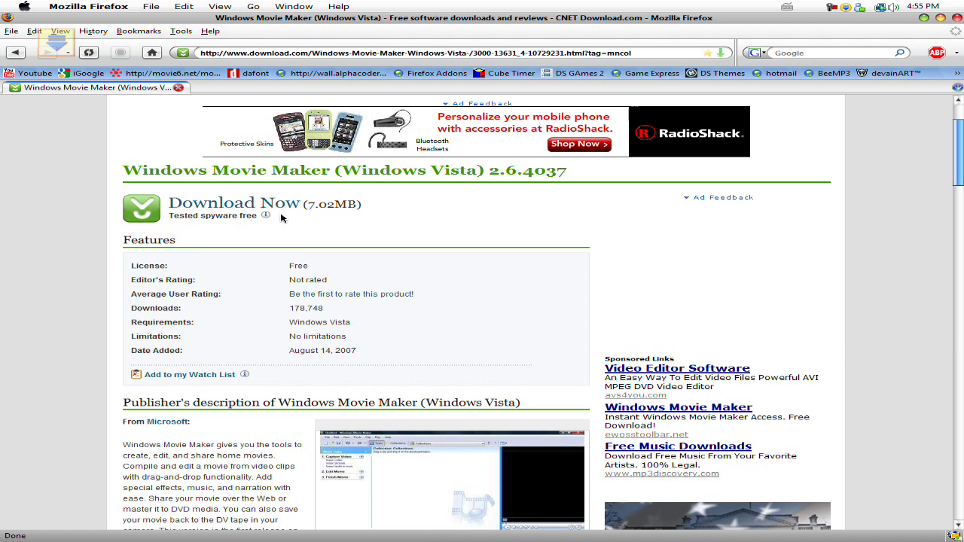
pyautogui.click(14, 52)
pyautogui.click(923, 18)
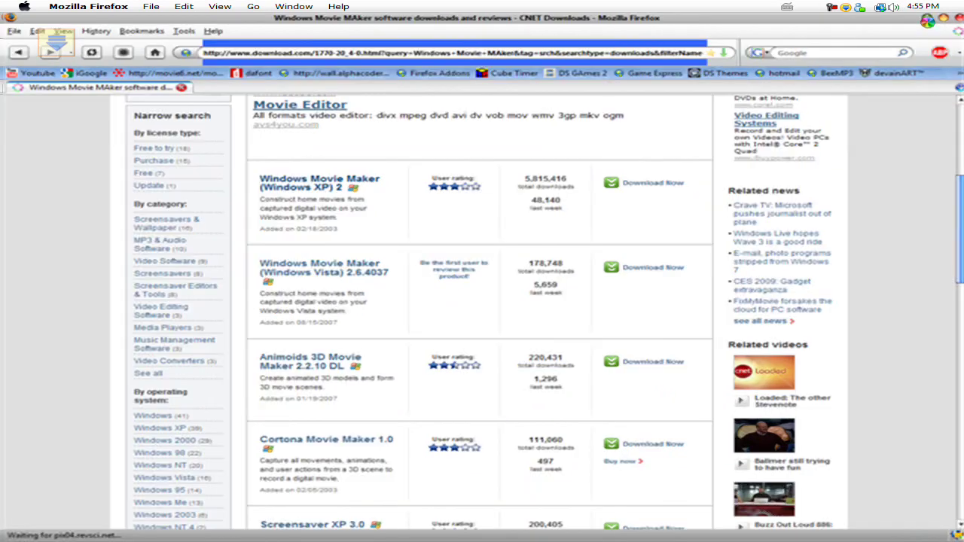
pyautogui.click(124, 28)
pyautogui.moveTo(124, 28); pyautogui.dragTo(143, 215)
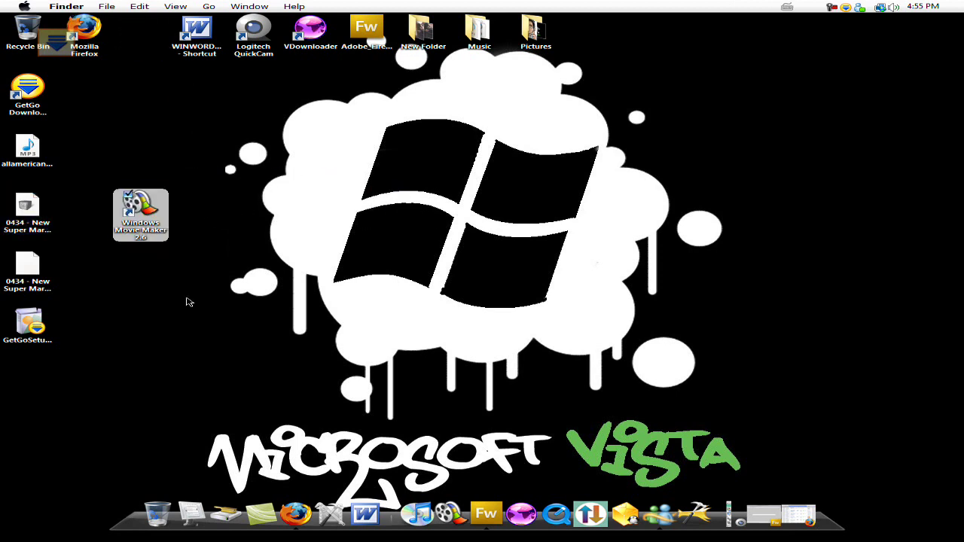
pyautogui.click(177, 271)
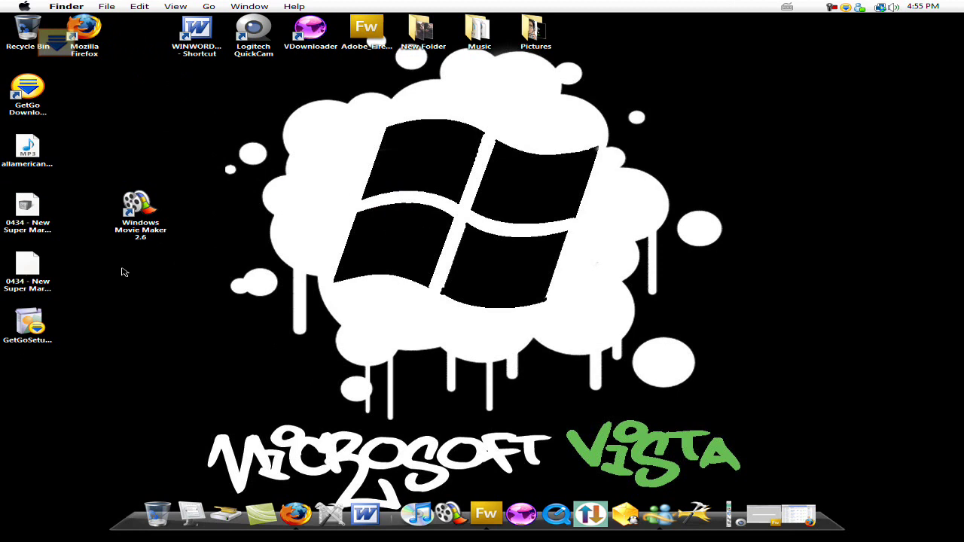
pyautogui.moveTo(136, 224); pyautogui.dragTo(129, 41)
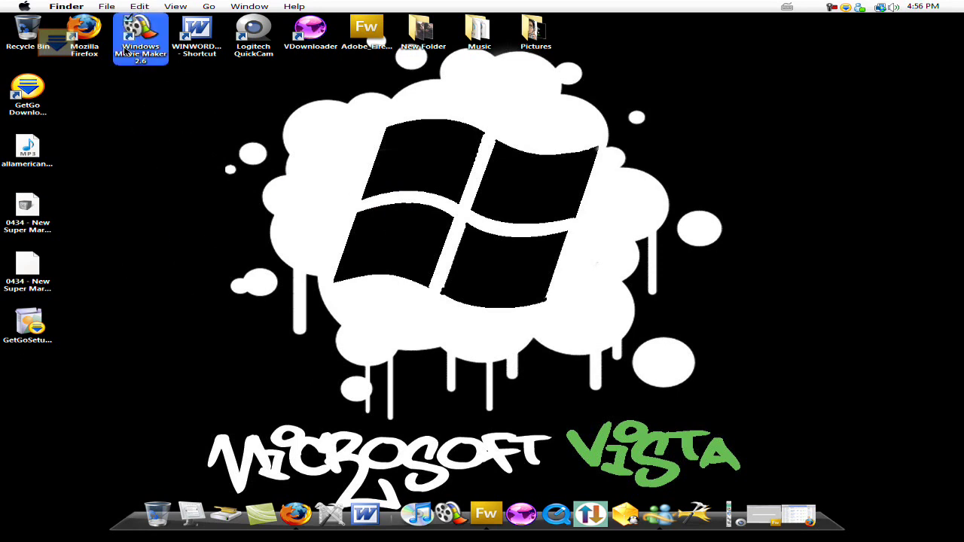
pyautogui.click(800, 509)
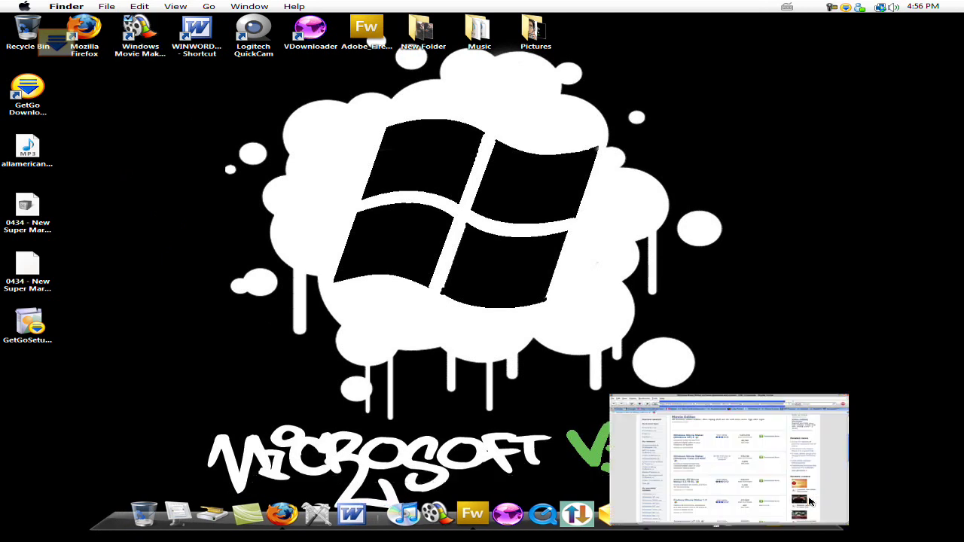
pyautogui.scroll(5, 482, 301)
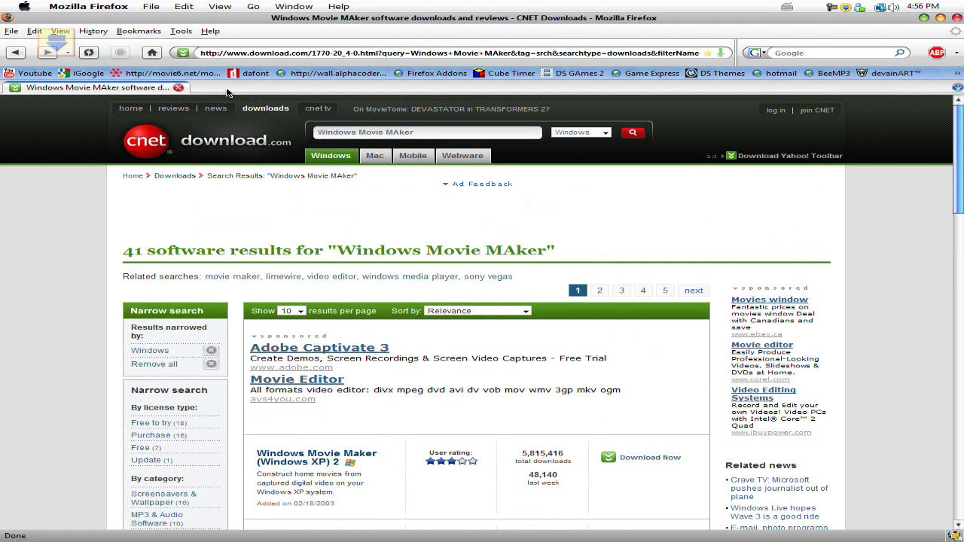
pyautogui.click(36, 74)
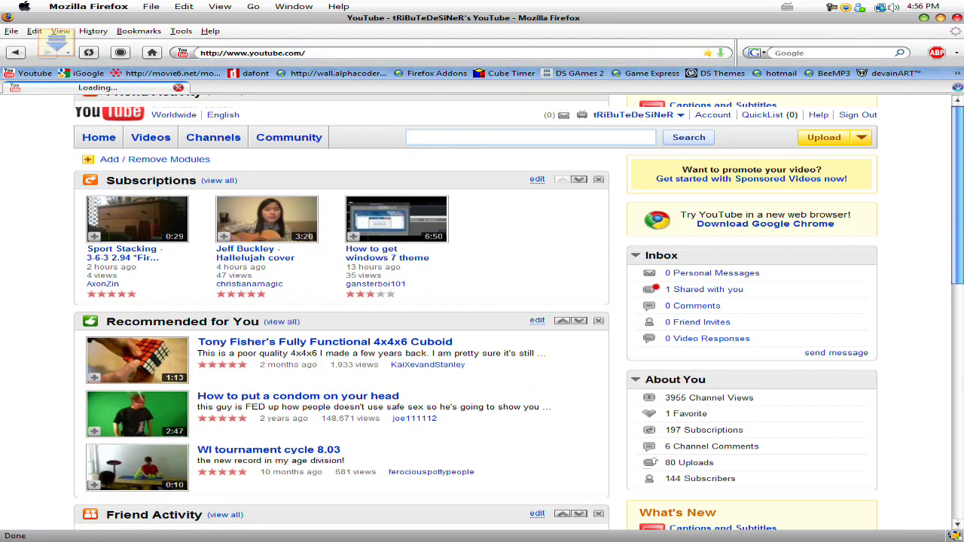
pyautogui.scroll(-15, 481, 301)
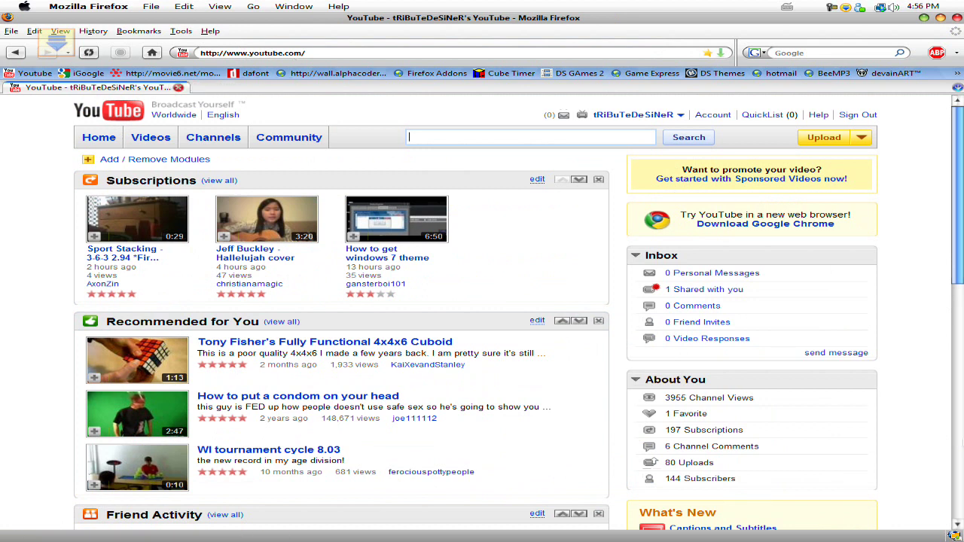
pyautogui.press('super+l')
pyautogui.write('ww')
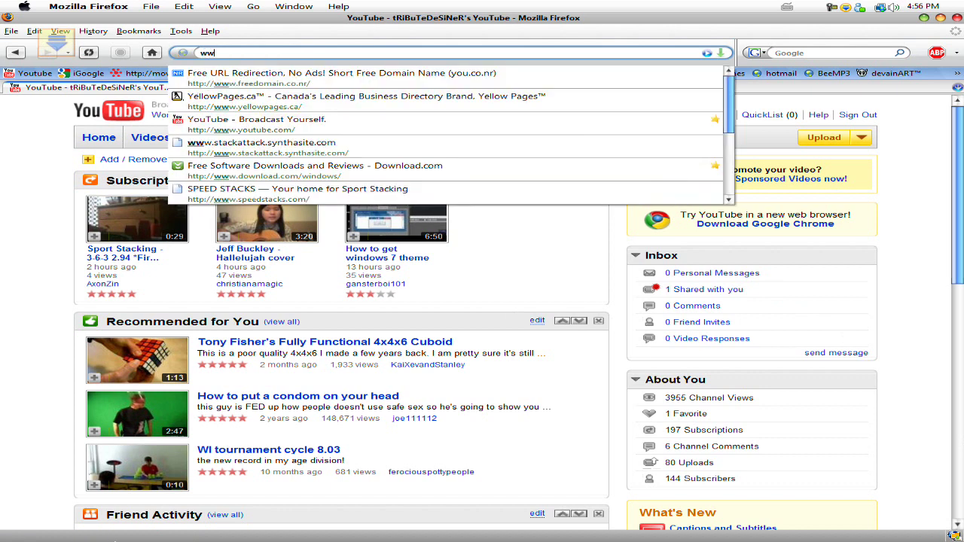
pyautogui.write('w.d')
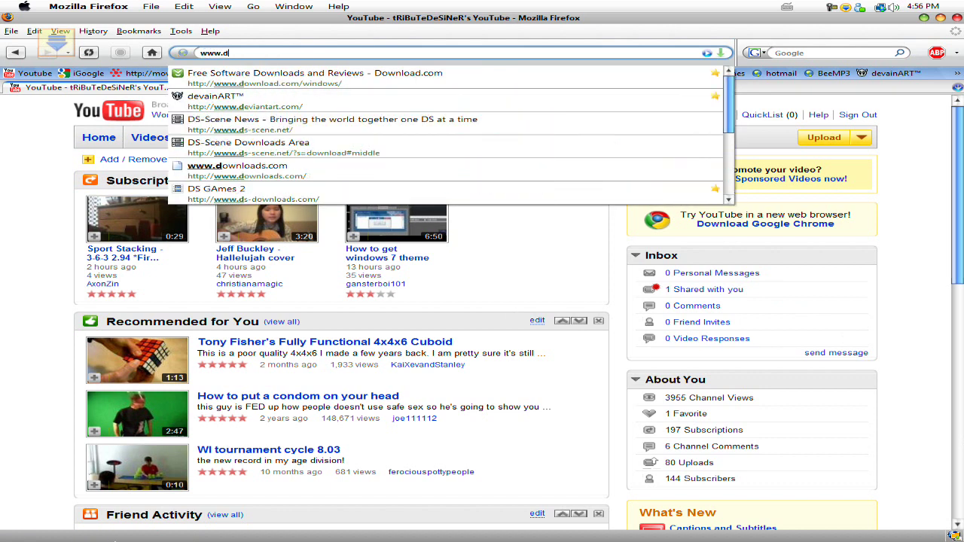
pyautogui.press('BackSpace')
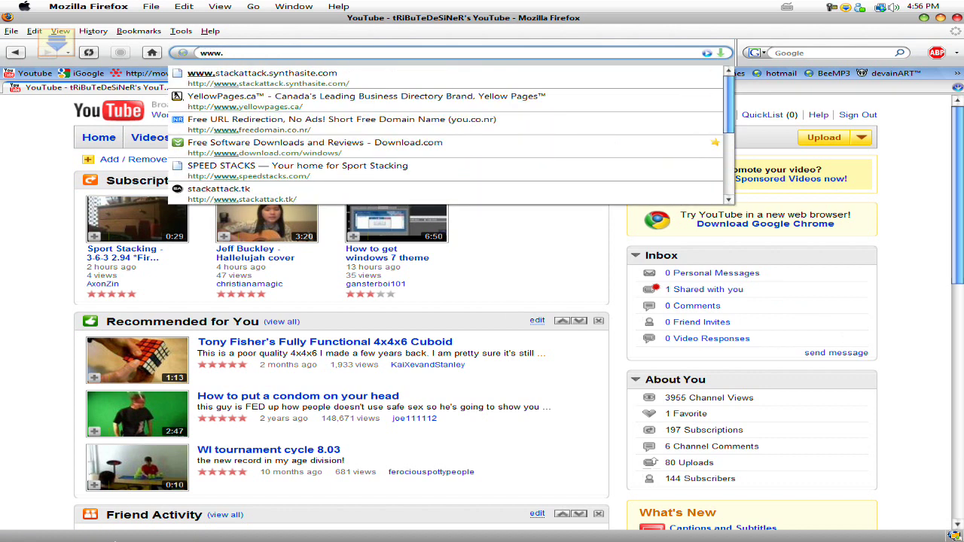
pyautogui.write('papa')
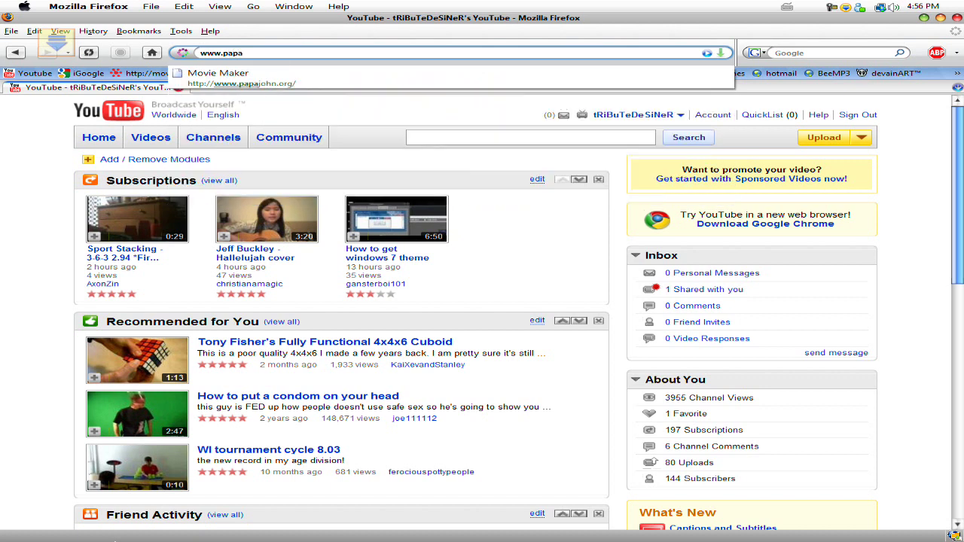
pyautogui.write('jog')
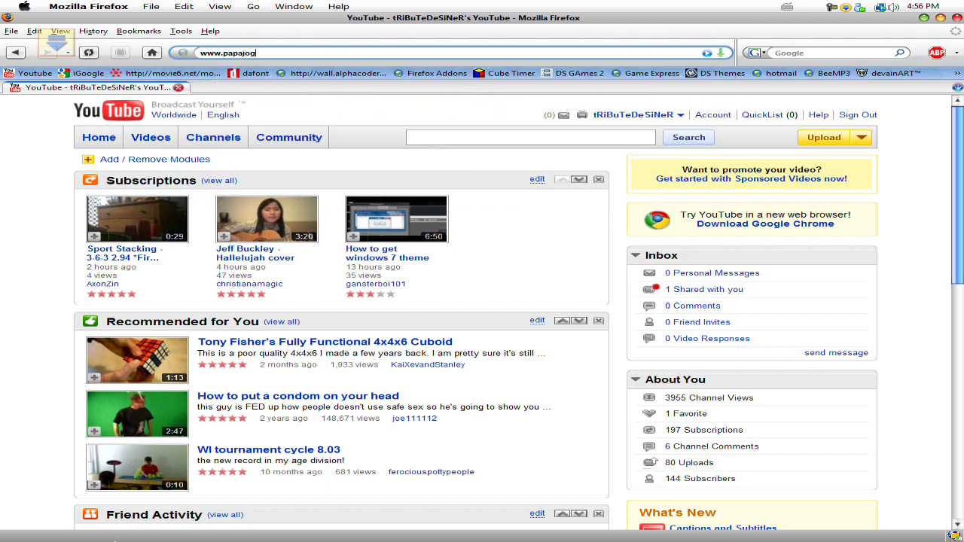
pyautogui.write('ns')
pyautogui.press('BackSpace')
pyautogui.press('BackSpace')
pyautogui.press('BackSpace')
pyautogui.press('BackSpace')
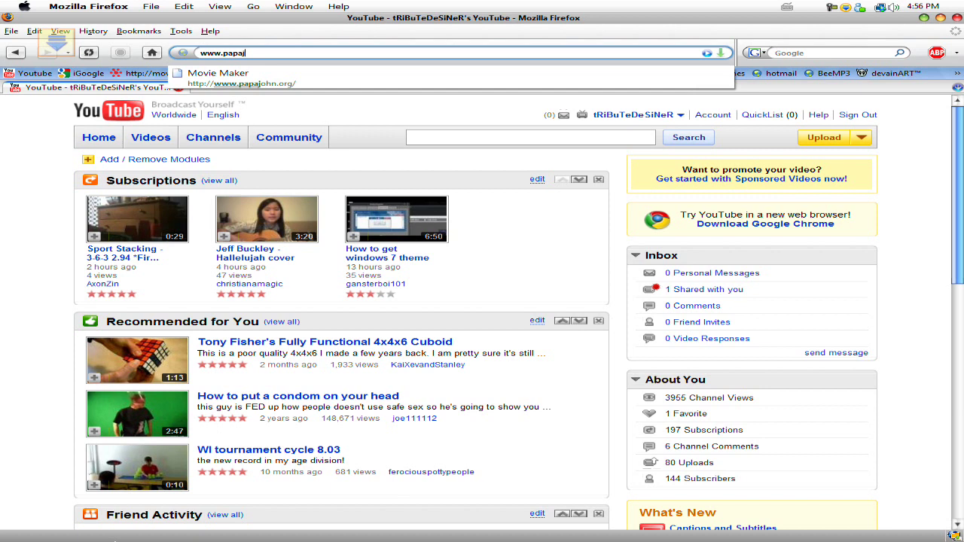
pyautogui.write('ohn')
pyautogui.press('Return')
pyautogui.write('.org')
pyautogui.press('Return')
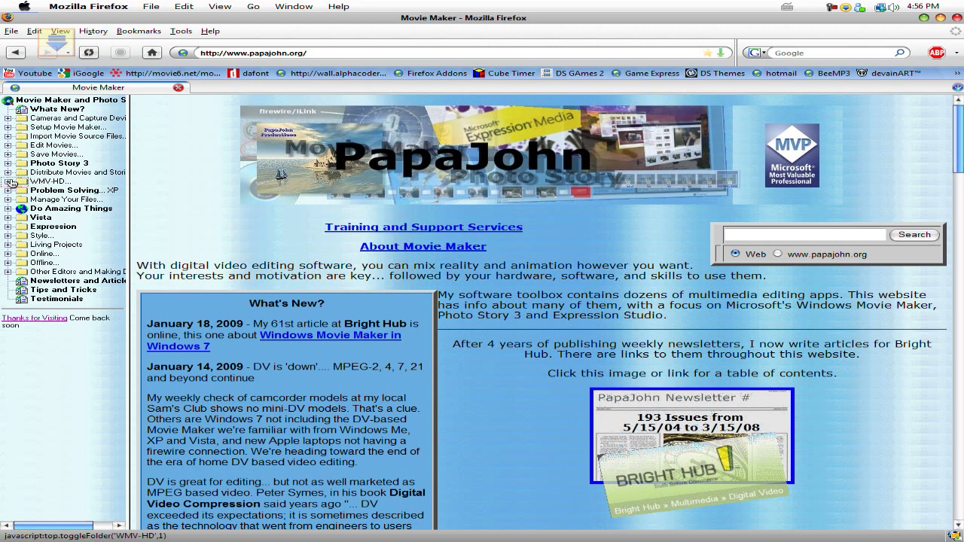
# Expand WMV-HD in the site contents, open its Introduction page, and scroll to the downloadable profiles
pyautogui.click(13, 182)
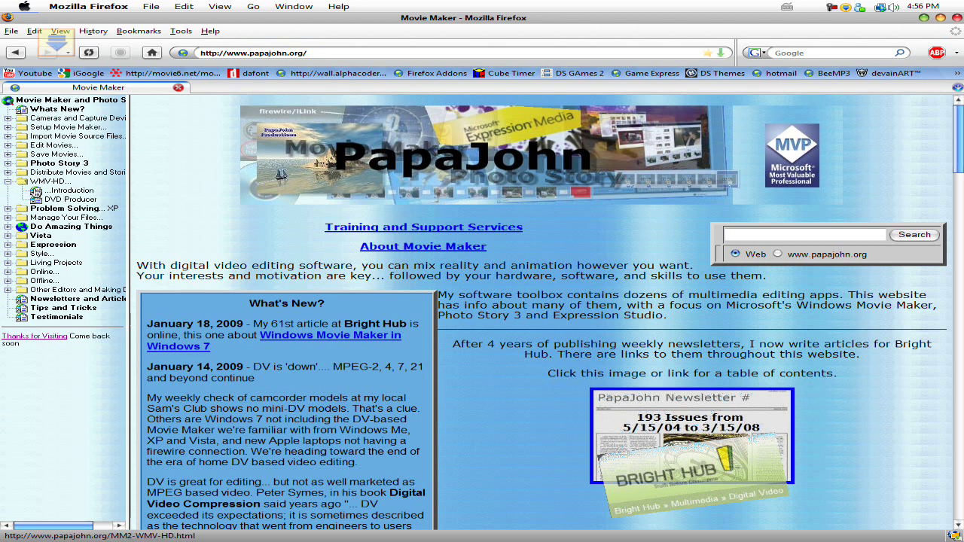
pyautogui.click(37, 192)
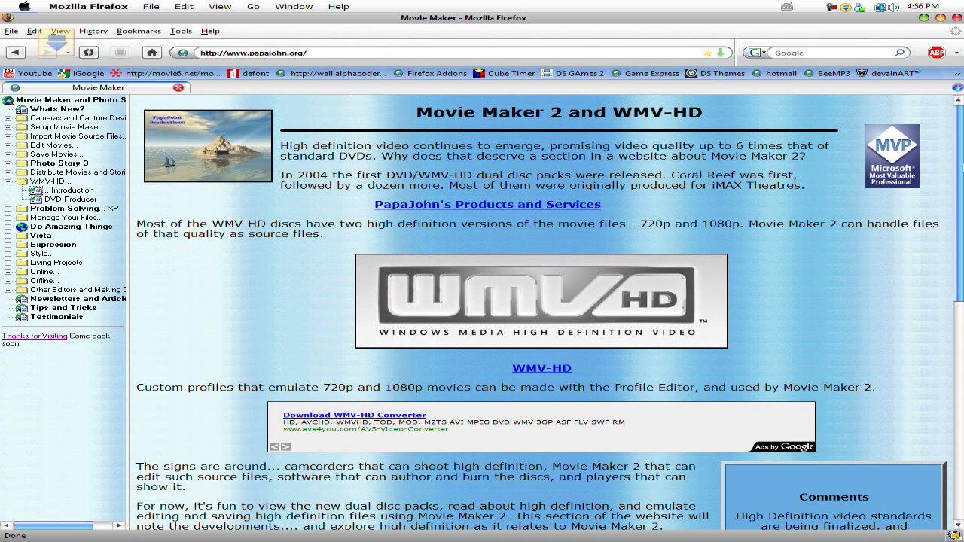
pyautogui.scroll(-10, 540, 313)
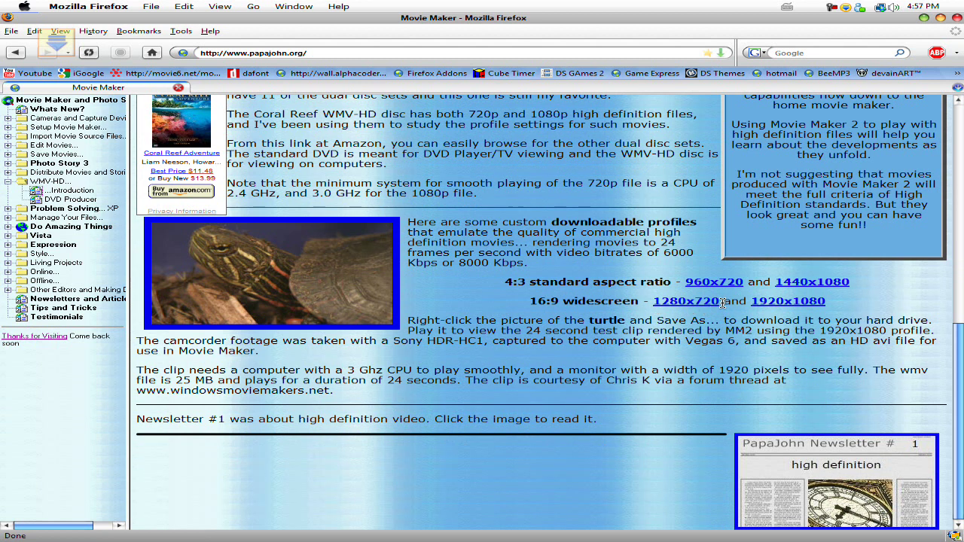
pyautogui.moveTo(723, 303); pyautogui.dragTo(657, 301)
# Download the 16:9 WMV-HD-1280x720.prx profile, choosing Save File
pyautogui.click(692, 303)
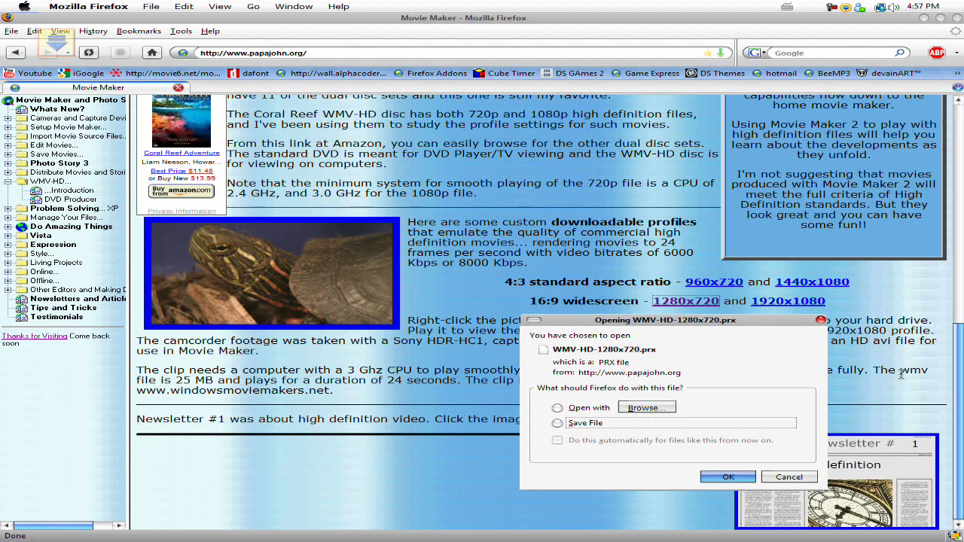
pyautogui.click(768, 478)
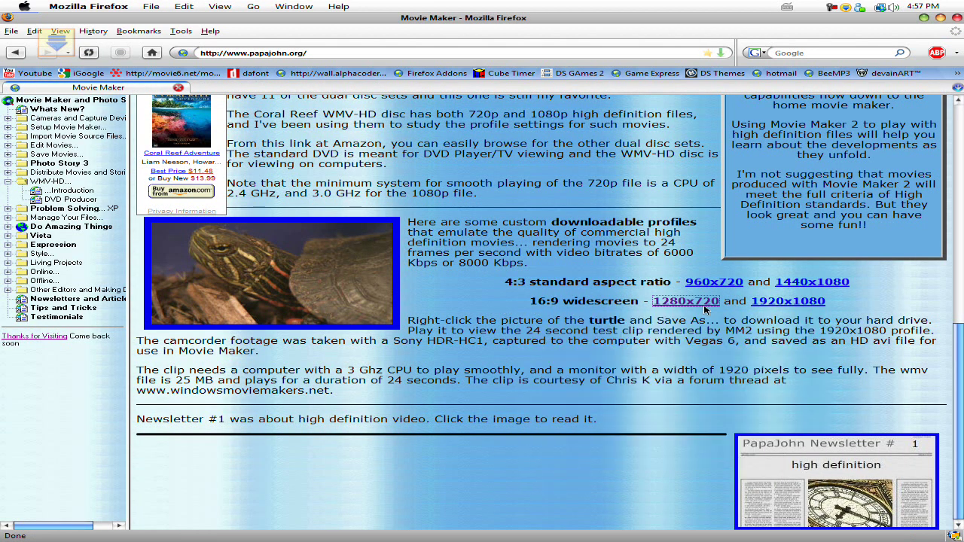
pyautogui.click(702, 304)
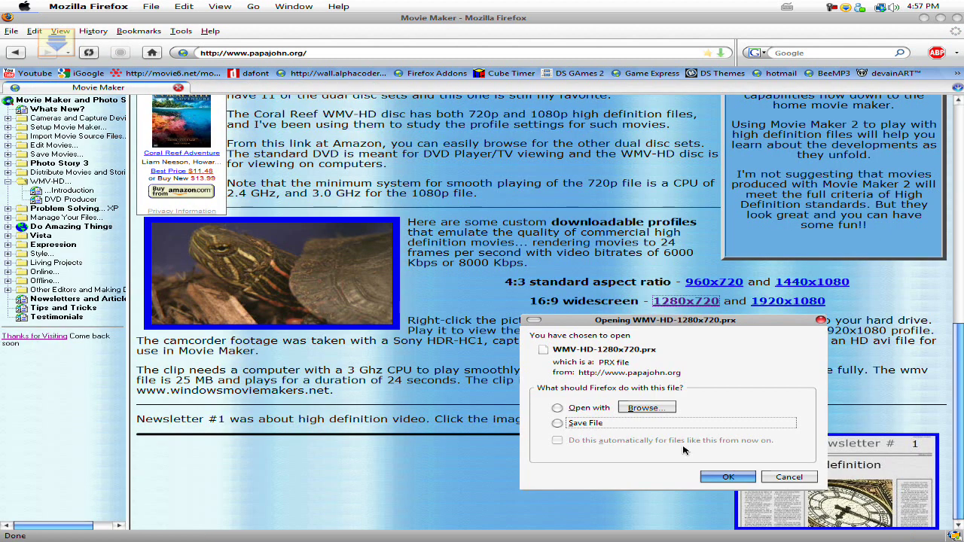
pyautogui.click(727, 477)
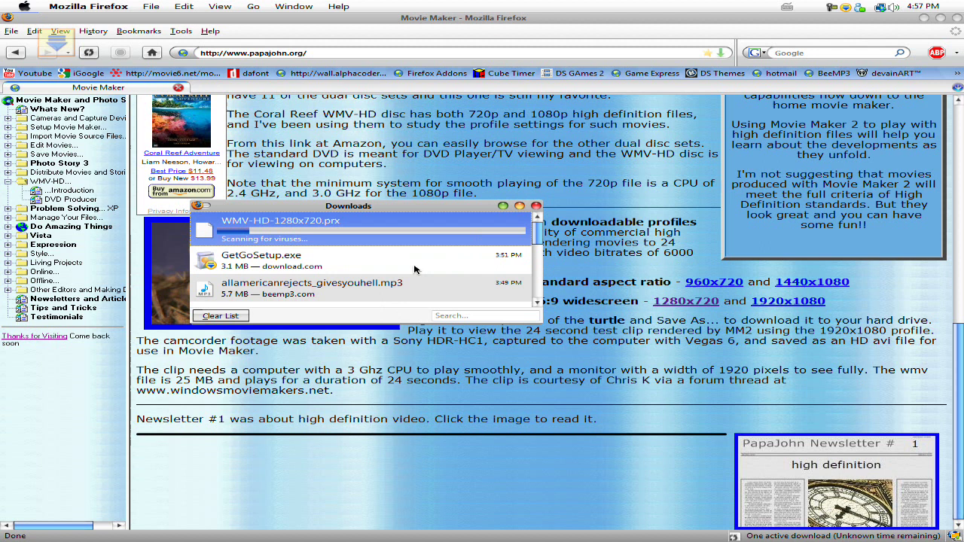
# Close the Downloads list and move the downloaded profile file to the middle of the desktop
pyautogui.click(536, 206)
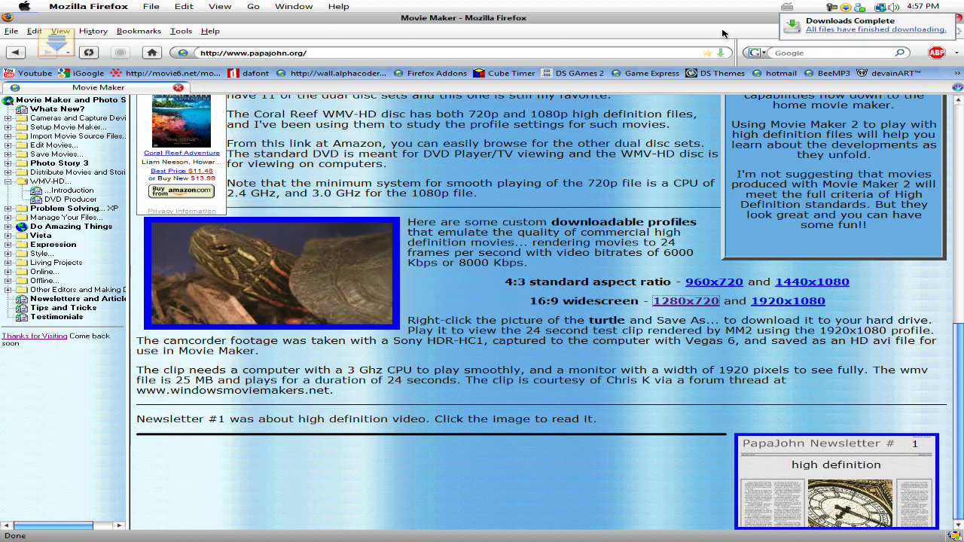
pyautogui.click(853, 32)
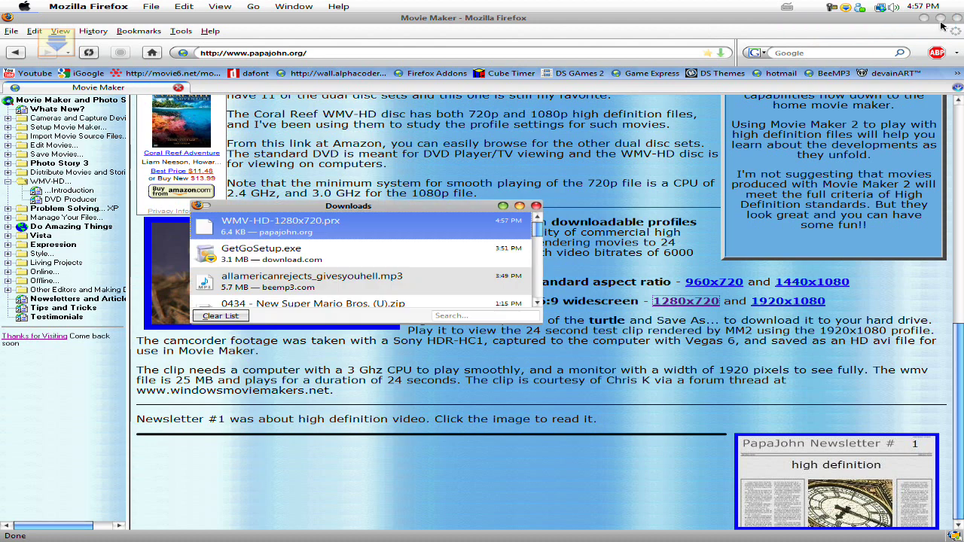
pyautogui.click(535, 206)
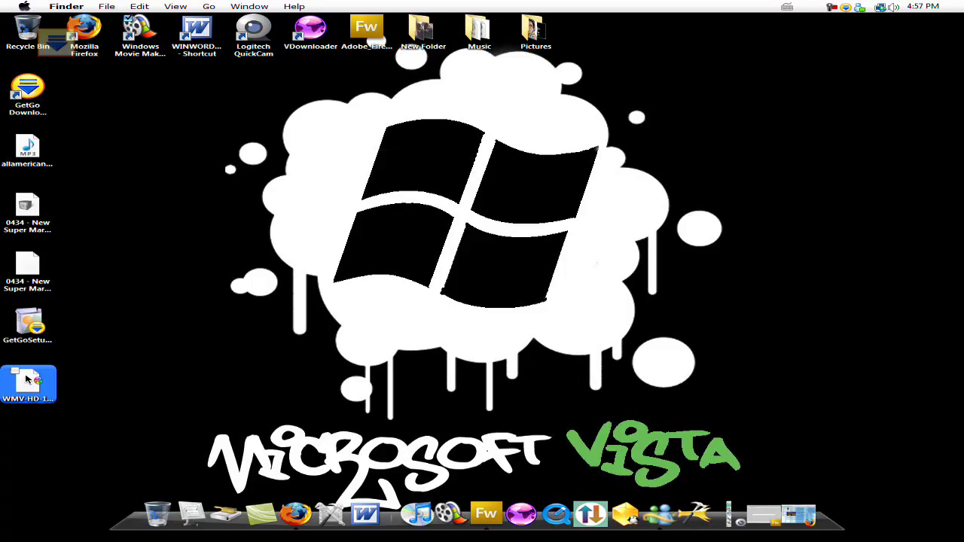
pyautogui.moveTo(27, 381); pyautogui.dragTo(561, 273)
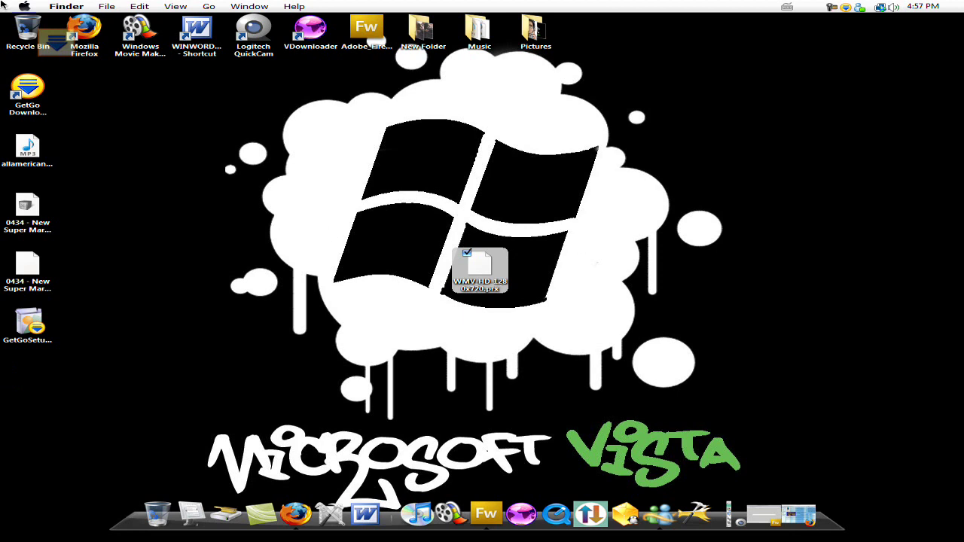
pyautogui.click(25, 8)
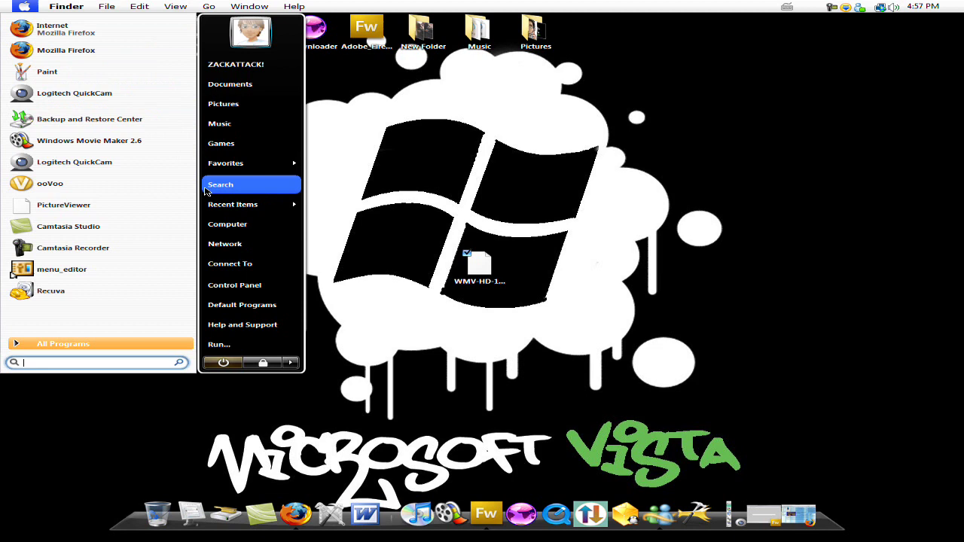
# Browse from Computer to Local Disk (C:) > Program Files and select the Movie Maker 2.6 folder
pyautogui.click(233, 224)
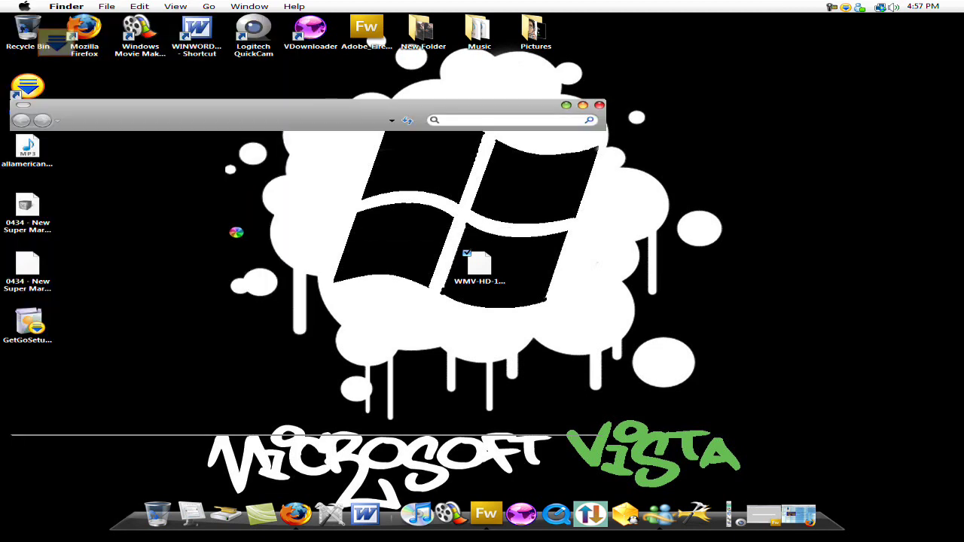
pyautogui.click(293, 160)
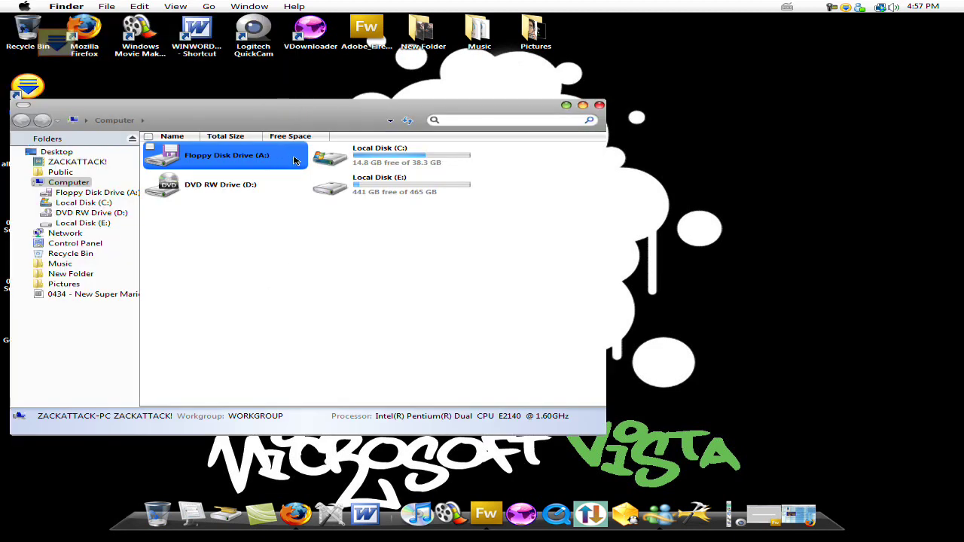
pyautogui.click(383, 161)
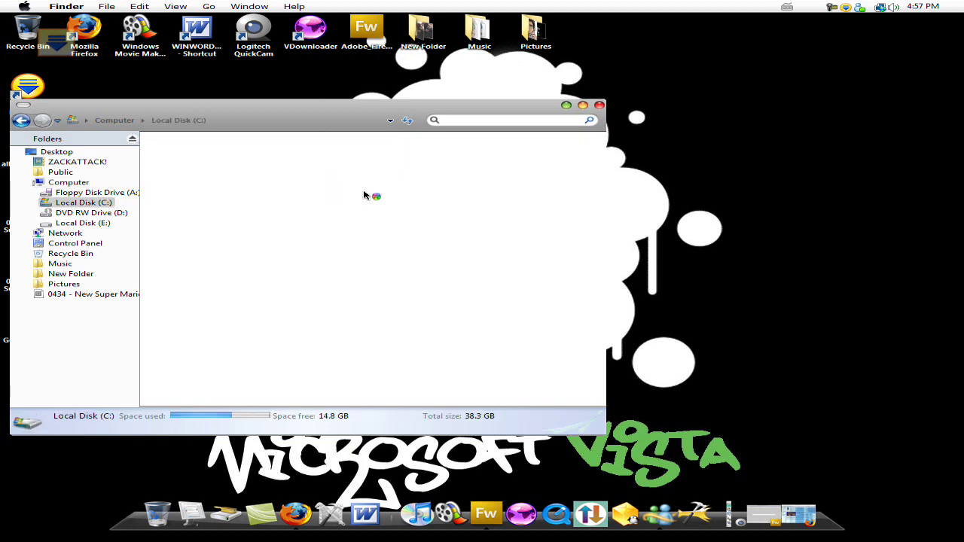
pyautogui.doubleClick(251, 187)
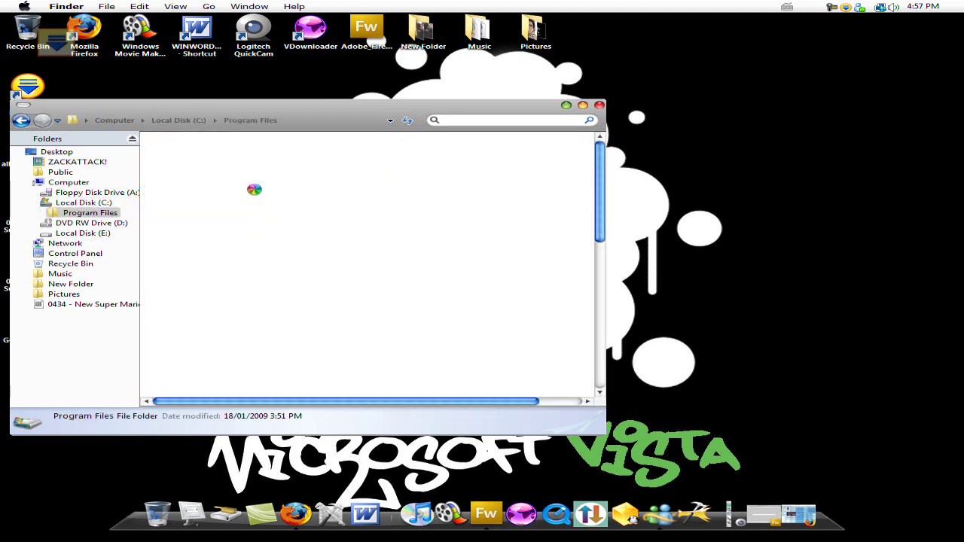
pyautogui.scroll(-2, 602, 172)
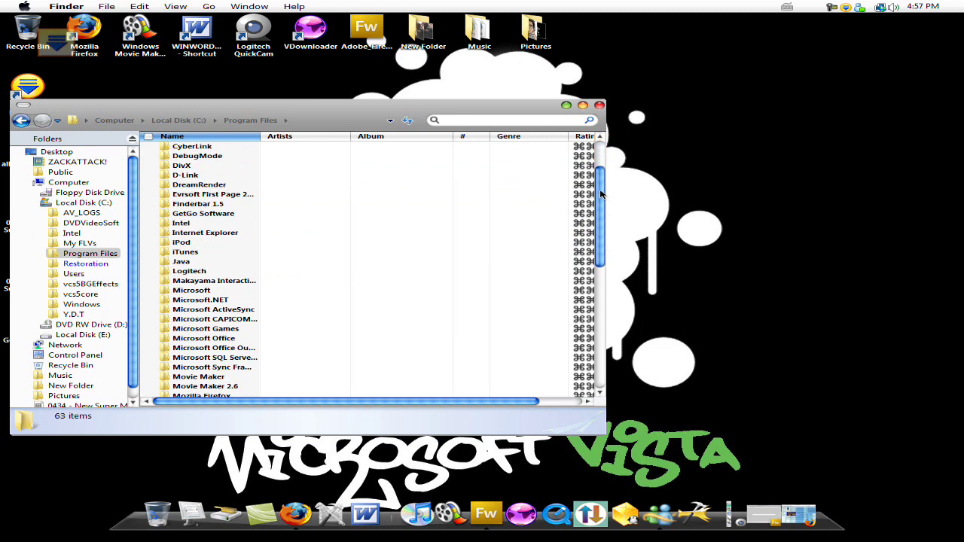
pyautogui.scroll(3, 587, 162)
pyautogui.click(576, 147)
pyautogui.scroll(-5, 601, 181)
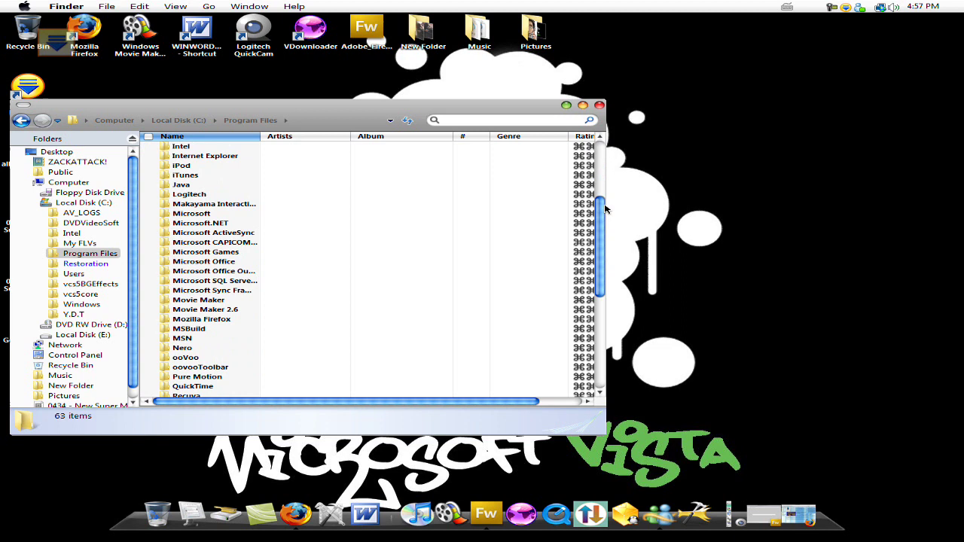
pyautogui.click(245, 310)
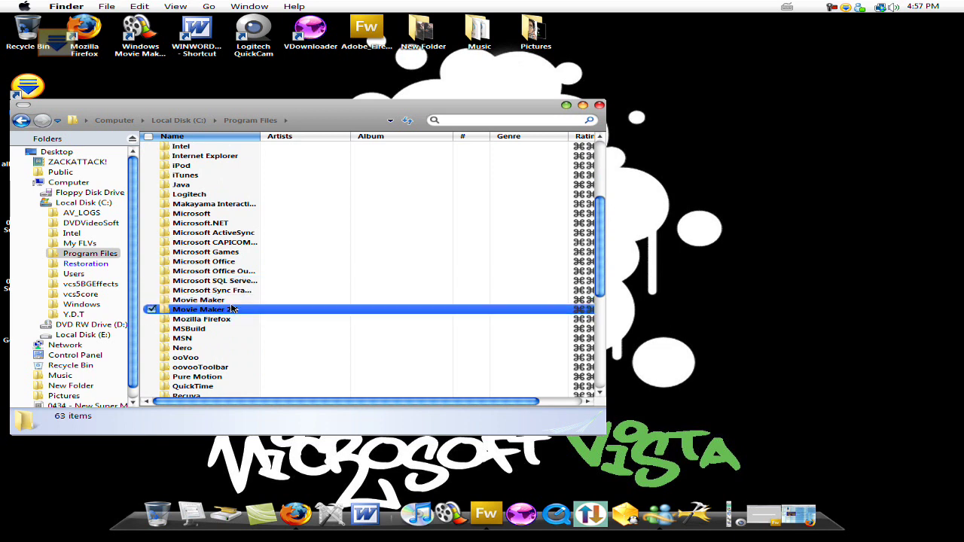
# Open Movie Maker 2.6 > Shared > Profiles
pyautogui.doubleClick(244, 310)
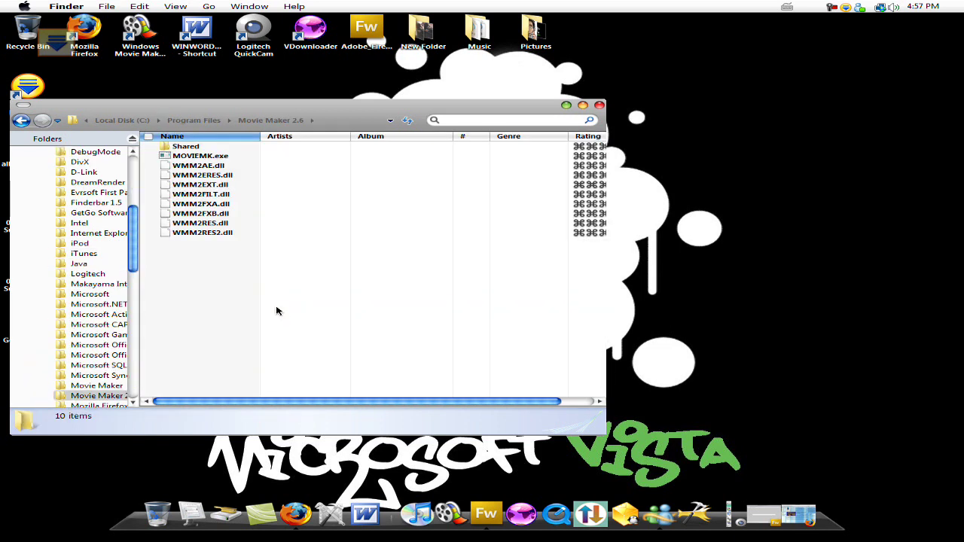
pyautogui.click(388, 207)
pyautogui.click(184, 146)
pyautogui.doubleClick(183, 146)
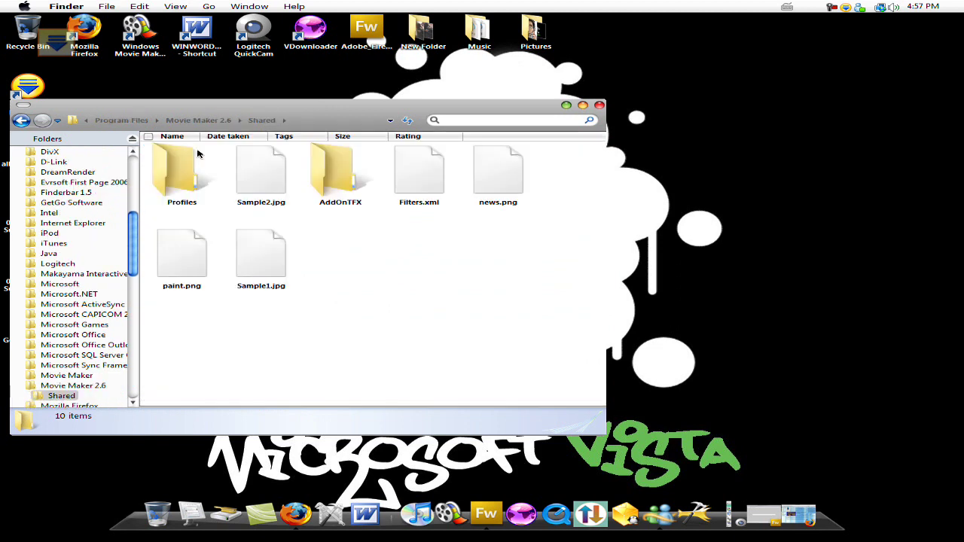
pyautogui.click(243, 178)
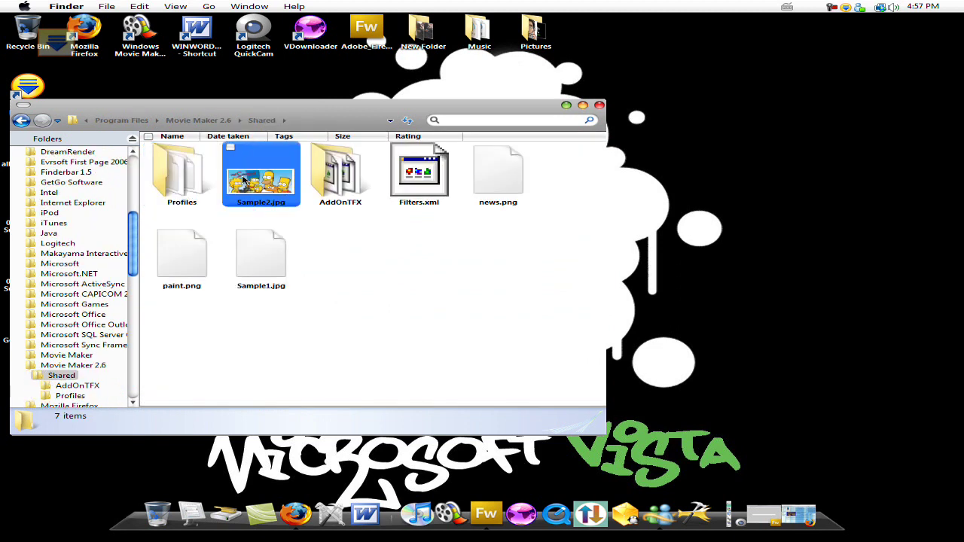
pyautogui.doubleClick(168, 173)
pyautogui.click(169, 173)
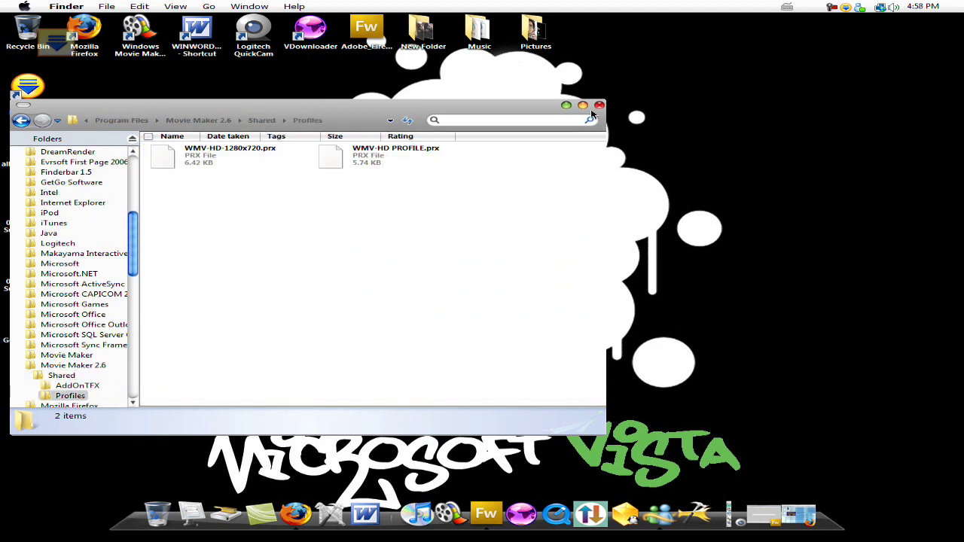
# Place the downloaded profile file beside the window and select the two existing profile files
pyautogui.moveTo(531, 112); pyautogui.dragTo(376, 207)
pyautogui.moveTo(479, 264); pyautogui.dragTo(649, 211)
pyautogui.click(234, 120)
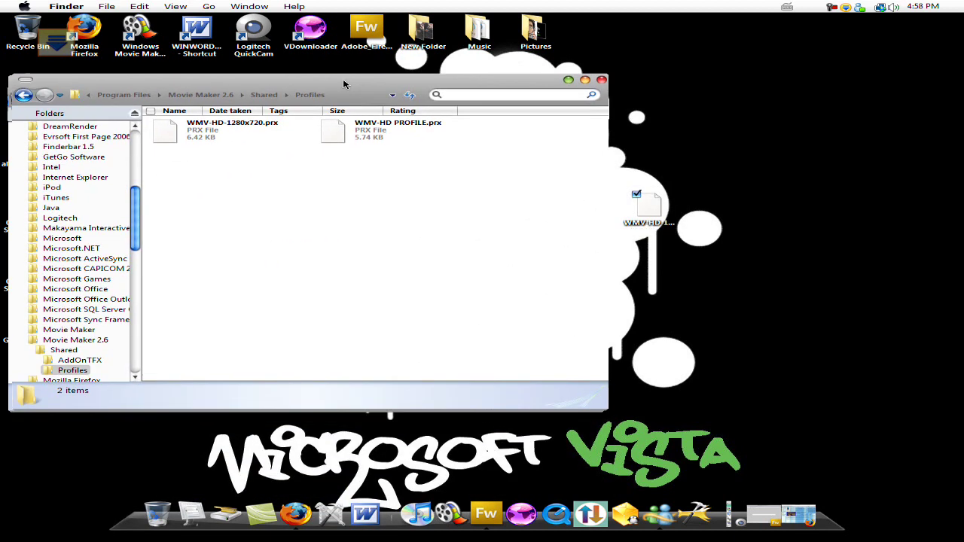
pyautogui.moveTo(472, 162); pyautogui.dragTo(140, 105)
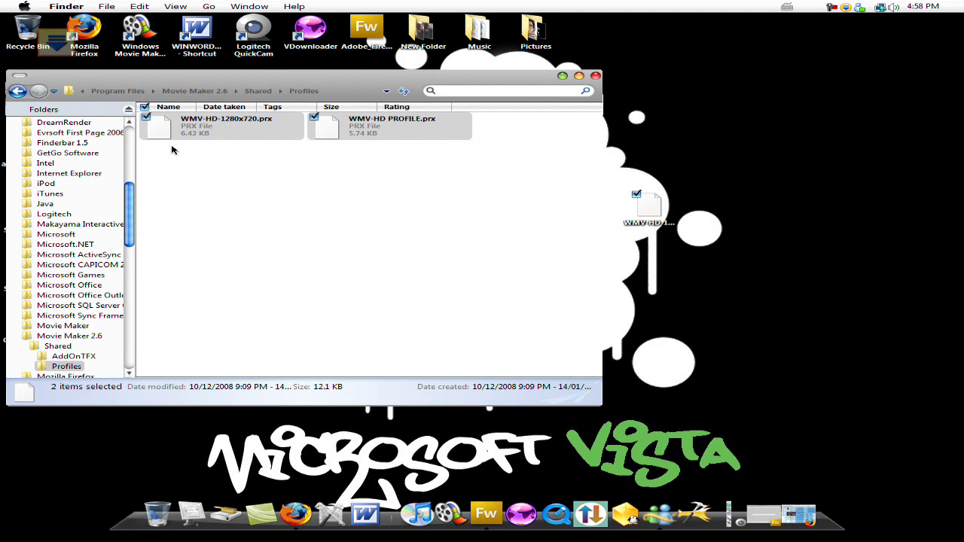
# Go back to Shared and delete the old Profiles folder
pyautogui.click(16, 91)
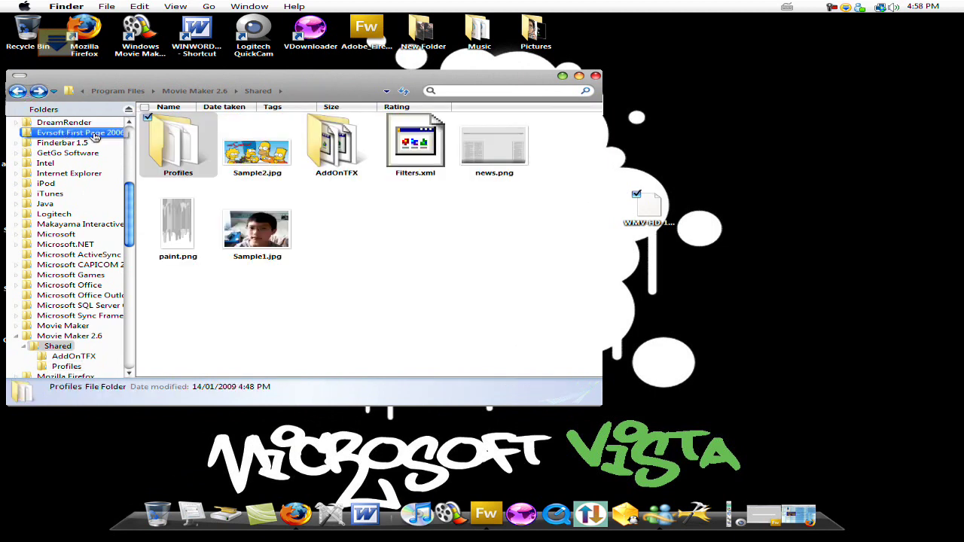
pyautogui.hotkey('shift', 'F10')
pyautogui.click(273, 355)
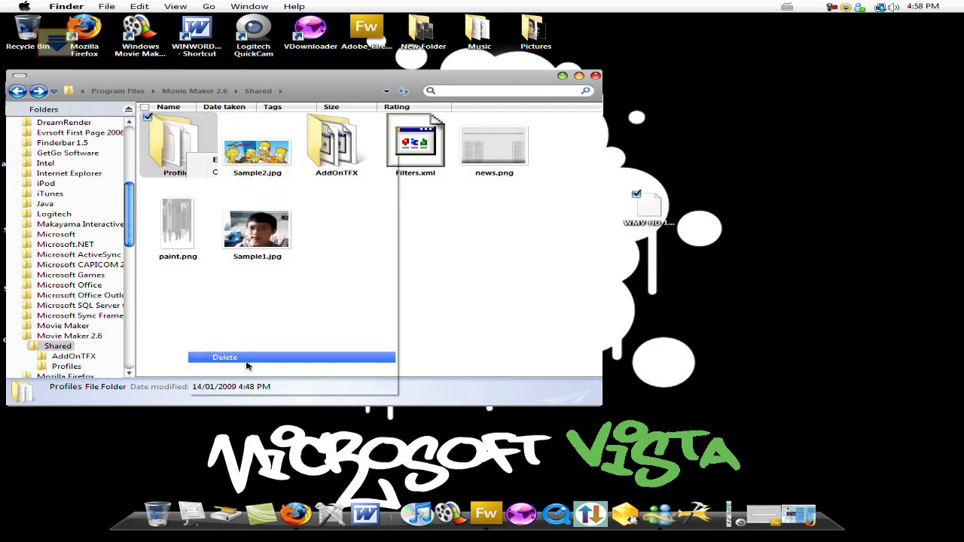
pyautogui.click(517, 334)
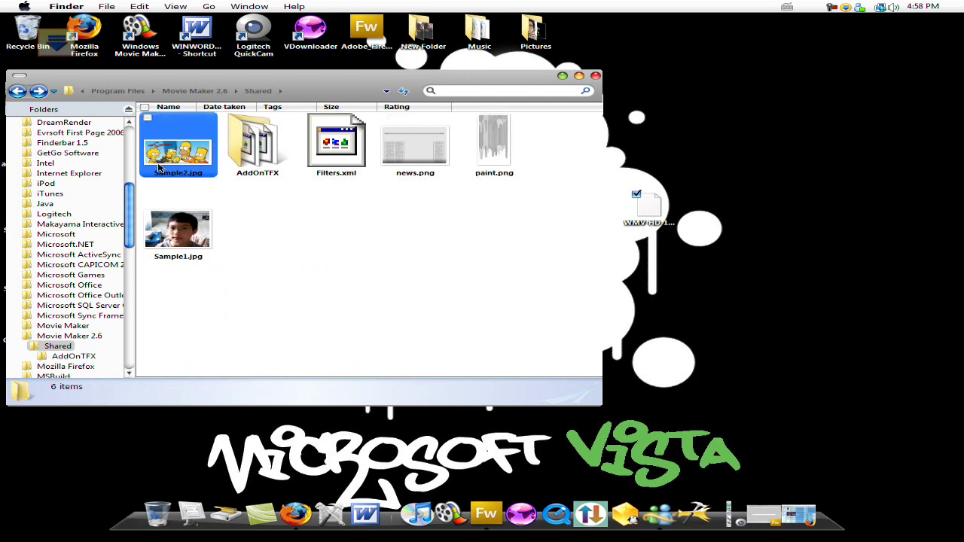
# Create a new folder named Profiles inside Shared
pyautogui.rightClick(349, 233)
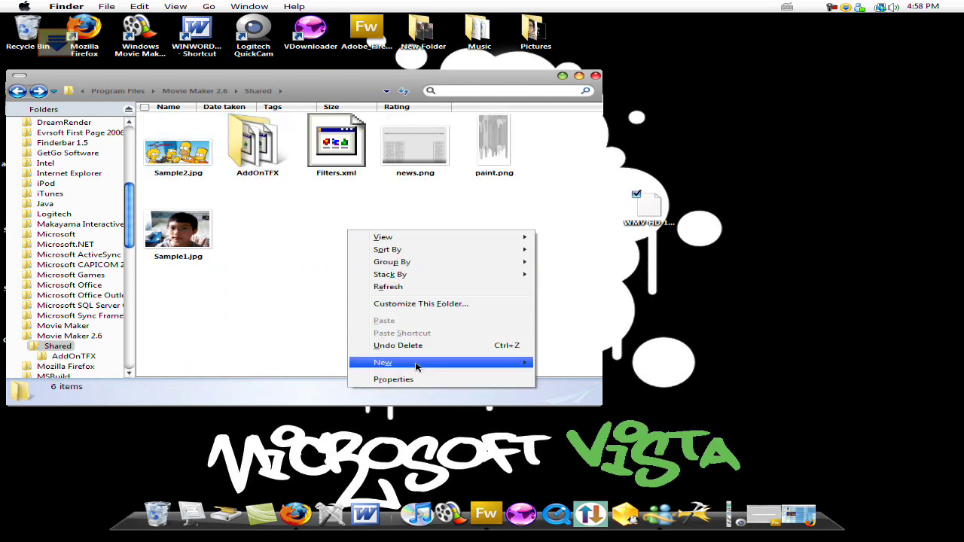
pyautogui.moveTo(420, 364)
pyautogui.click(565, 365)
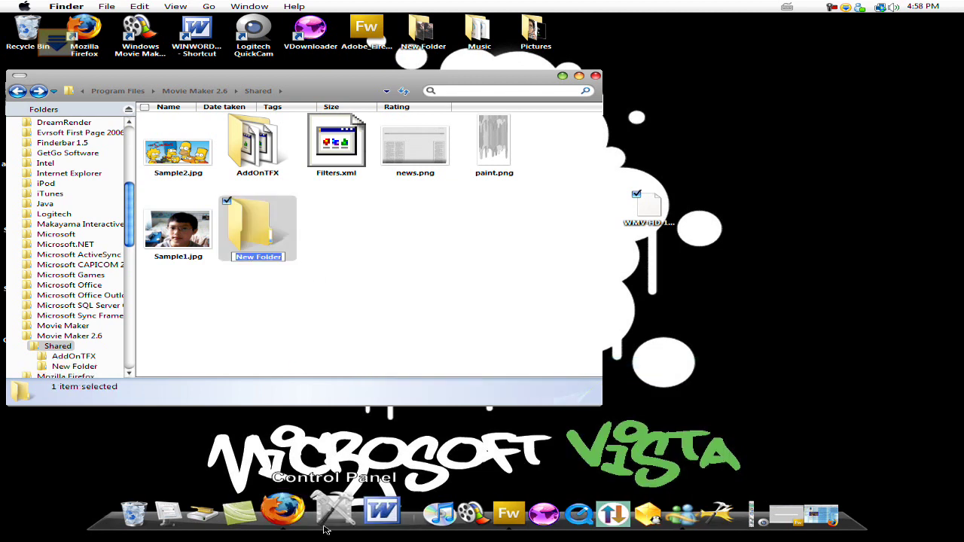
pyautogui.write('Profiles')
pyautogui.click(380, 229)
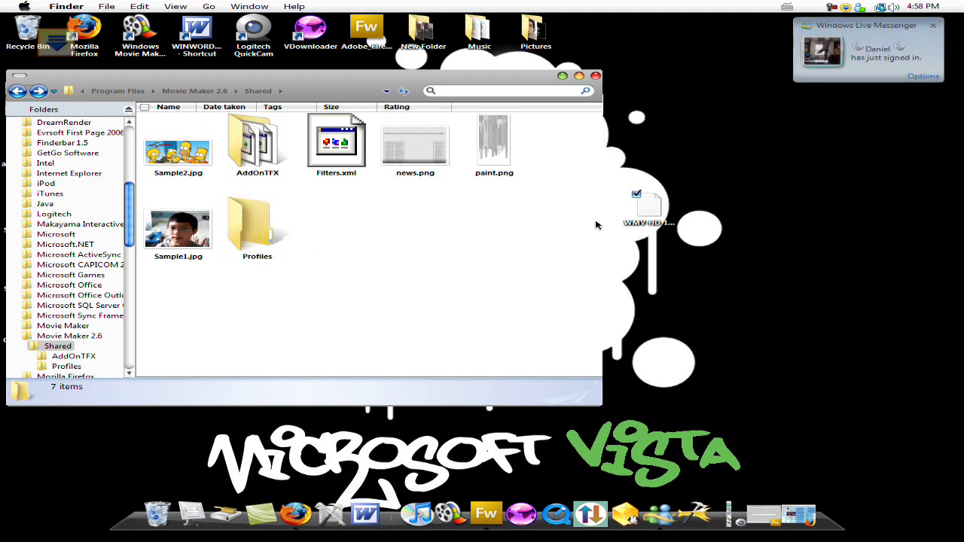
# Move WMV-HD-1280x720.prx from the desktop into Profiles and open it to confirm
pyautogui.click(661, 212)
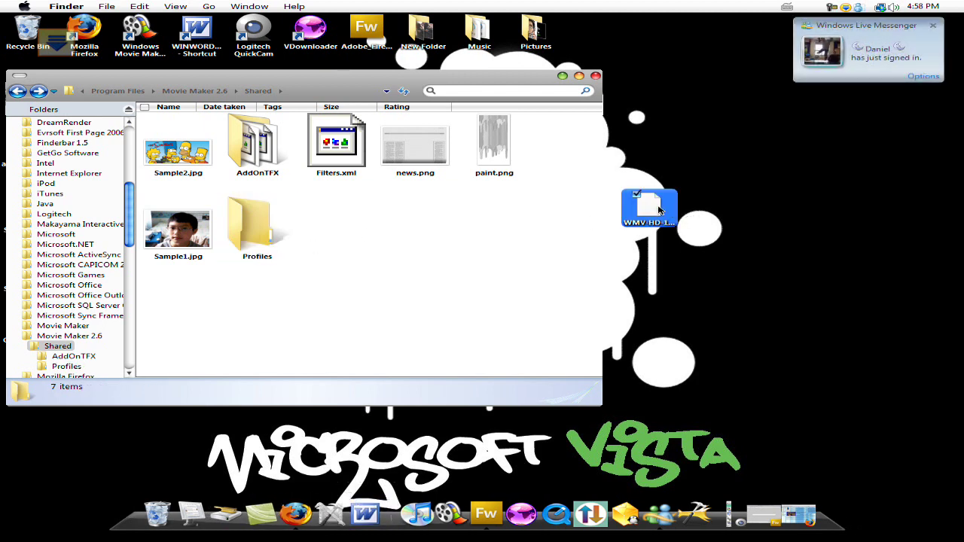
pyautogui.moveTo(661, 211); pyautogui.dragTo(278, 219)
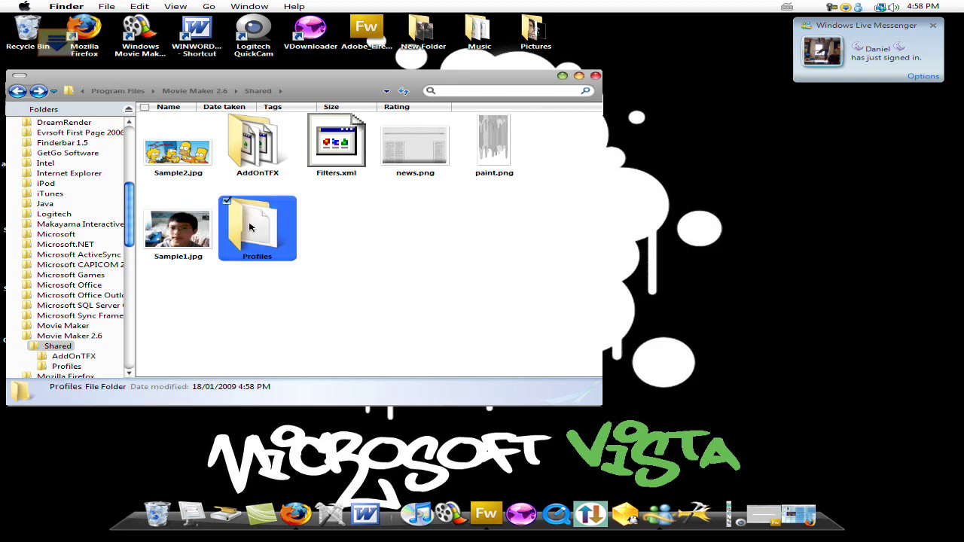
pyautogui.doubleClick(279, 219)
# Close Explorer, start Windows Movie Maker 2.6 from the desktop, and decline the autosave recovery
pyautogui.click(595, 79)
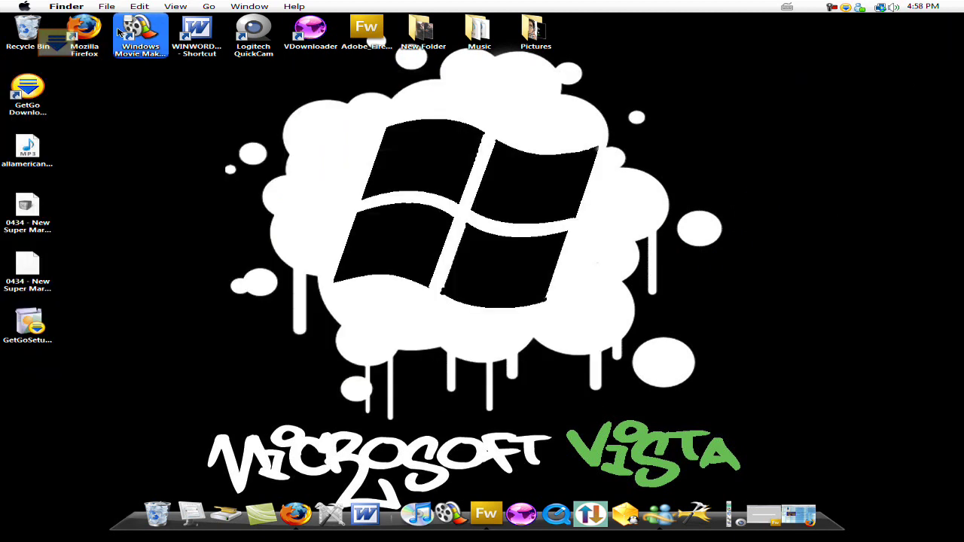
pyautogui.click(132, 35)
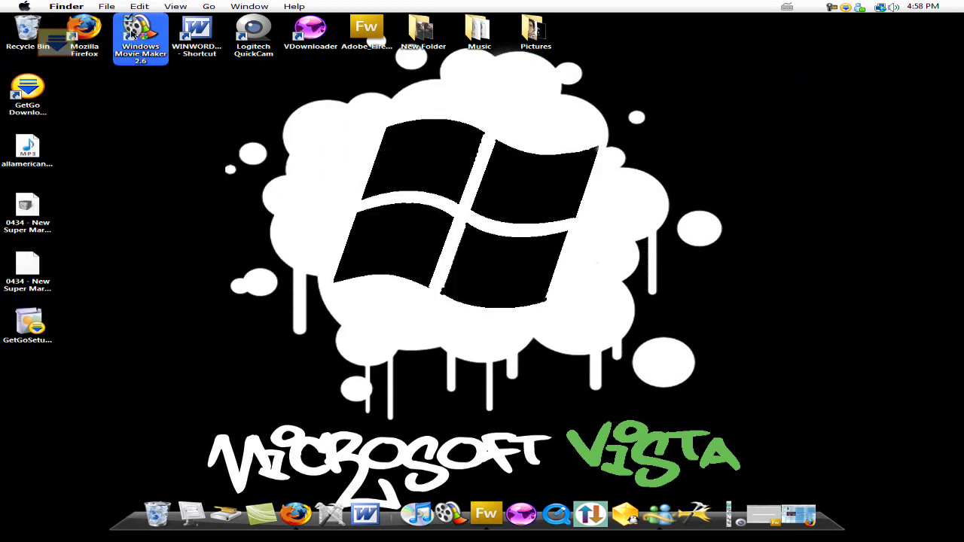
pyautogui.doubleClick(132, 36)
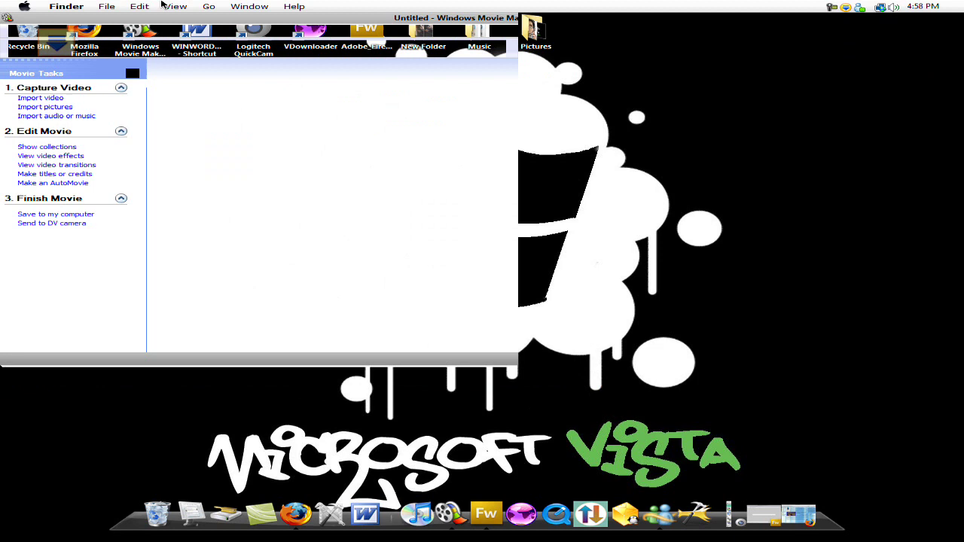
pyautogui.click(619, 320)
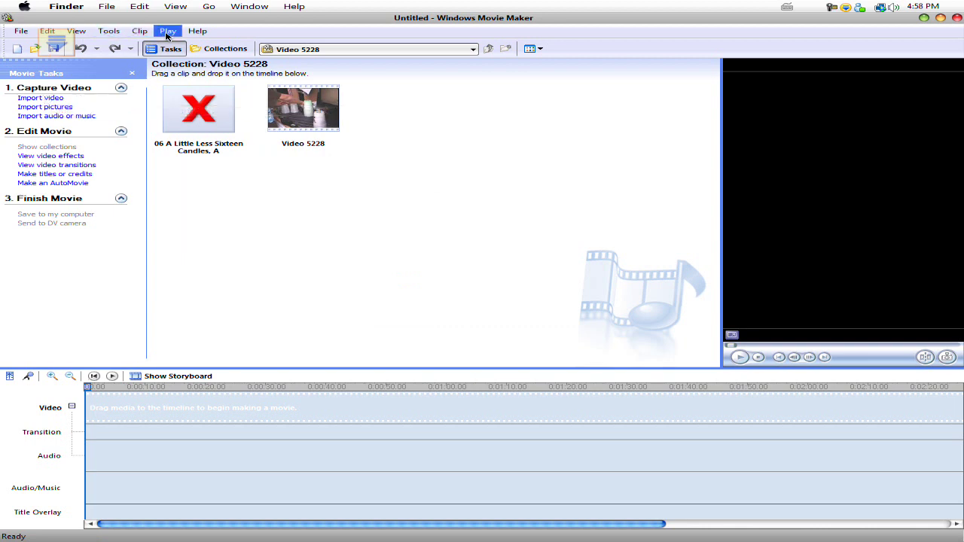
# In Tools > Options, set the aspect ratio to 16:9 on the Advanced tab and apply
pyautogui.click(110, 31)
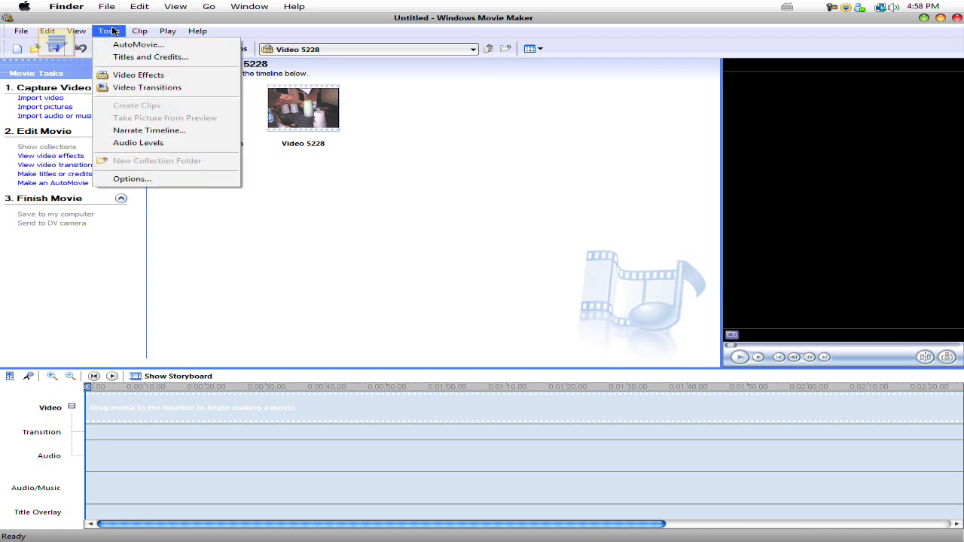
pyautogui.click(134, 179)
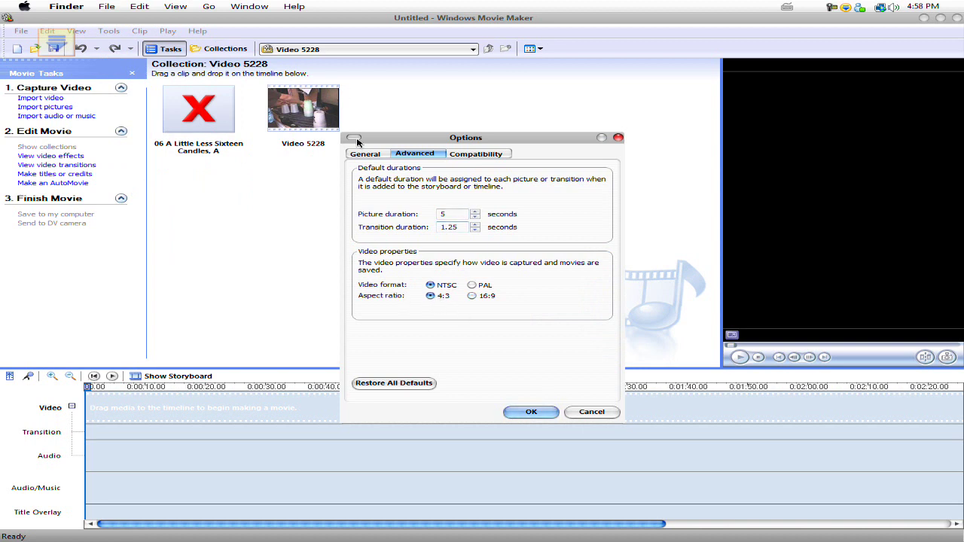
pyautogui.click(365, 153)
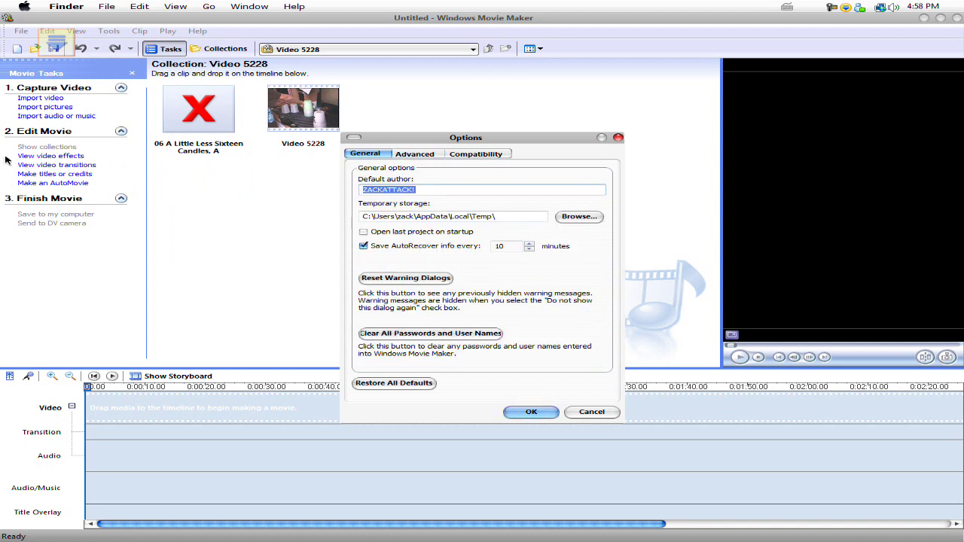
pyautogui.click(415, 156)
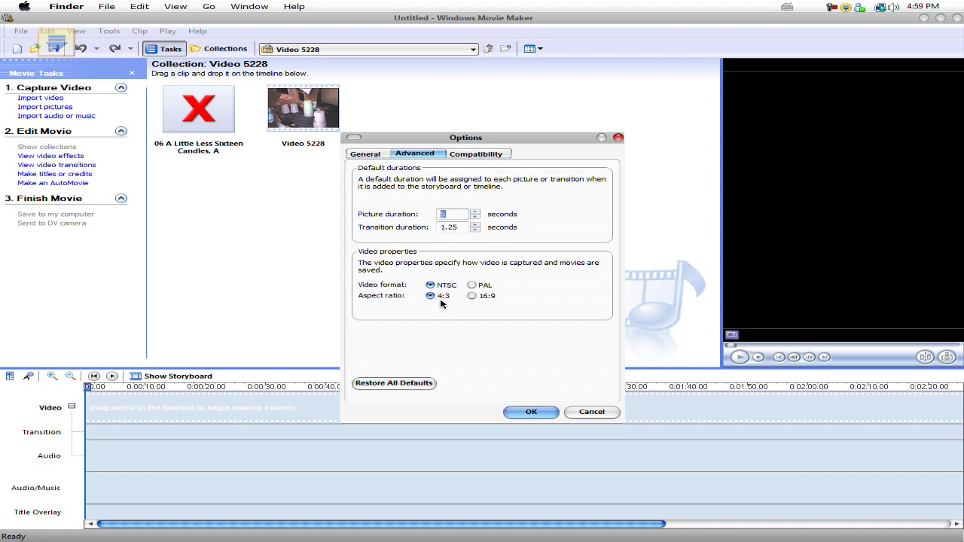
pyautogui.click(471, 296)
pyautogui.click(531, 412)
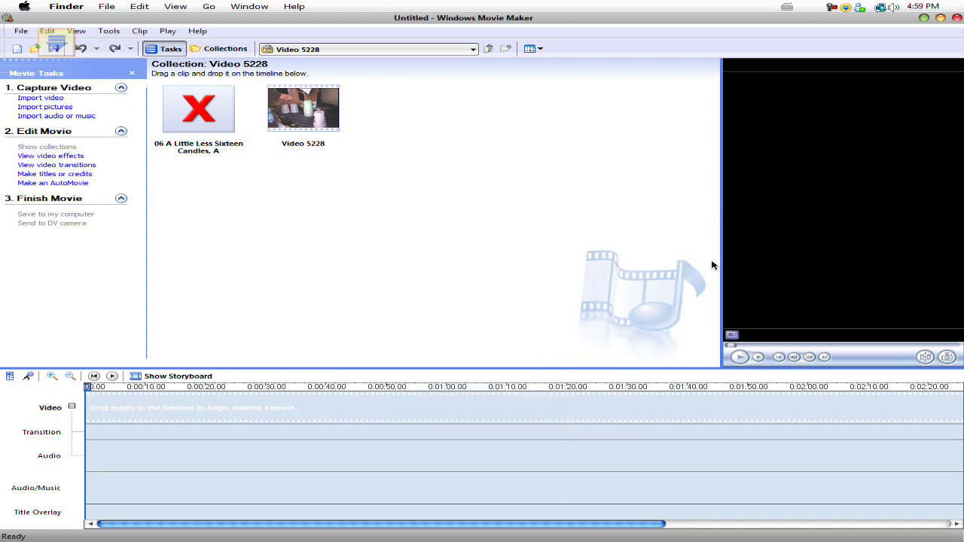
# Place the 23.80-second Video 5228 clip on the Video track and widen the 16:9 preview monitor
pyautogui.moveTo(305, 113); pyautogui.dragTo(200, 394)
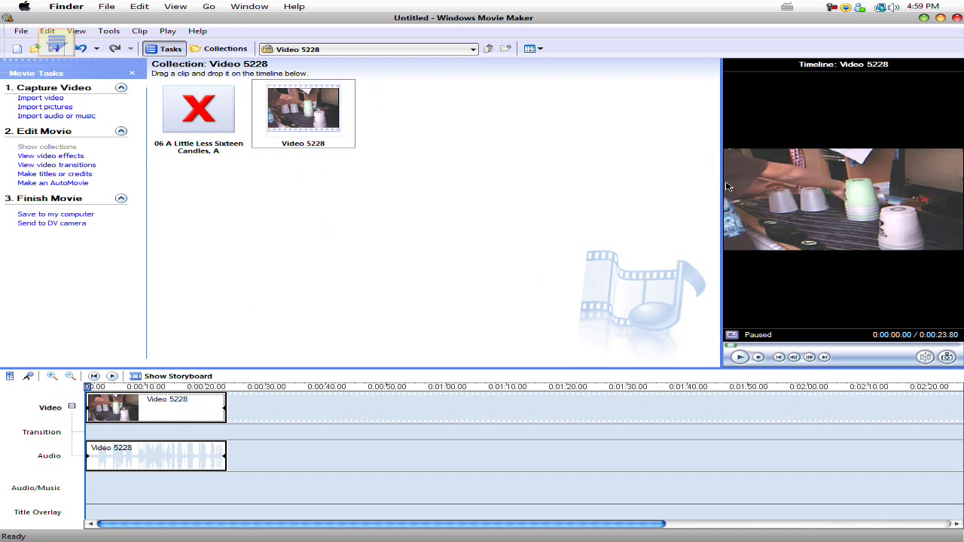
pyautogui.moveTo(720, 186); pyautogui.dragTo(355, 159)
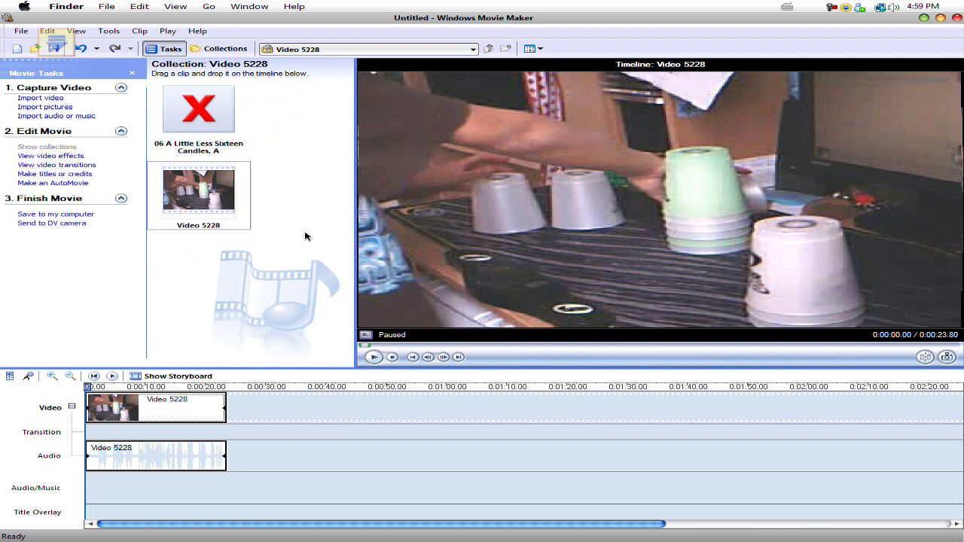
# Begin saving the movie to the computer under the file name 'gs'
pyautogui.click(56, 216)
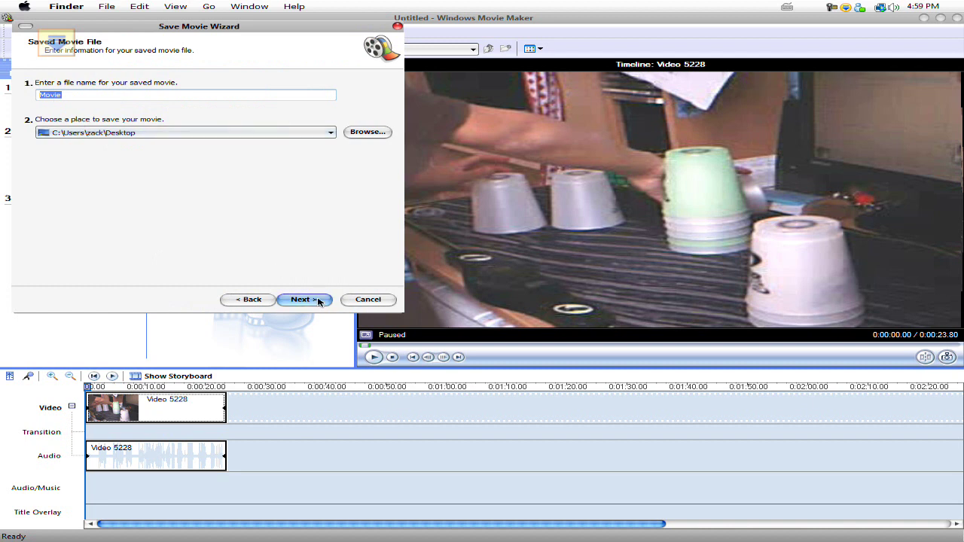
pyautogui.write('gsgsgs')
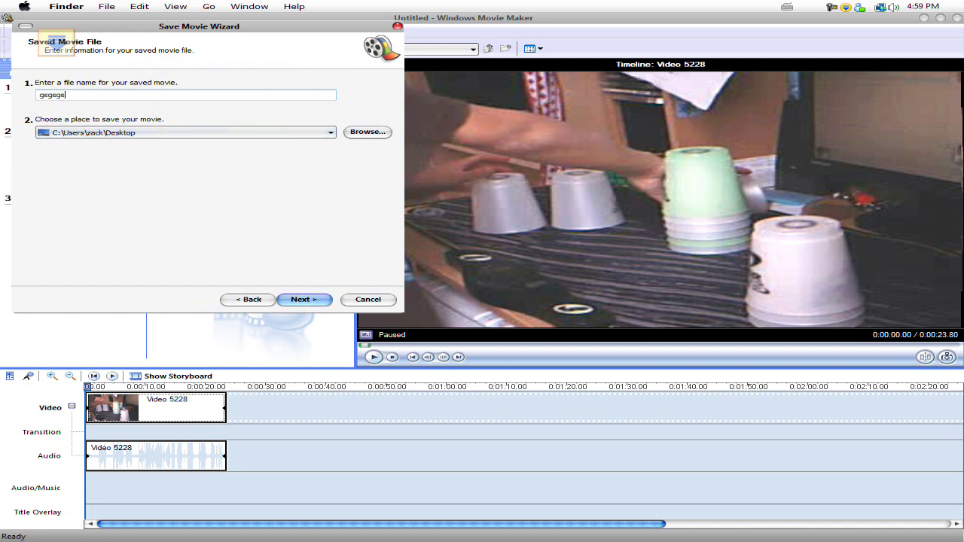
pyautogui.click(304, 299)
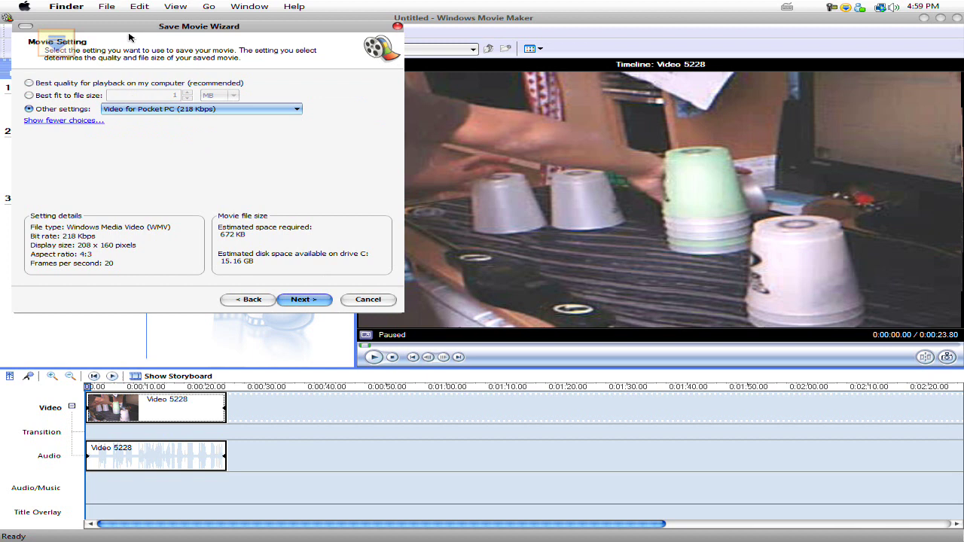
# Pick the WMV-HD-1280x720 setting from Other settings, start the save, then cancel it
pyautogui.click(80, 84)
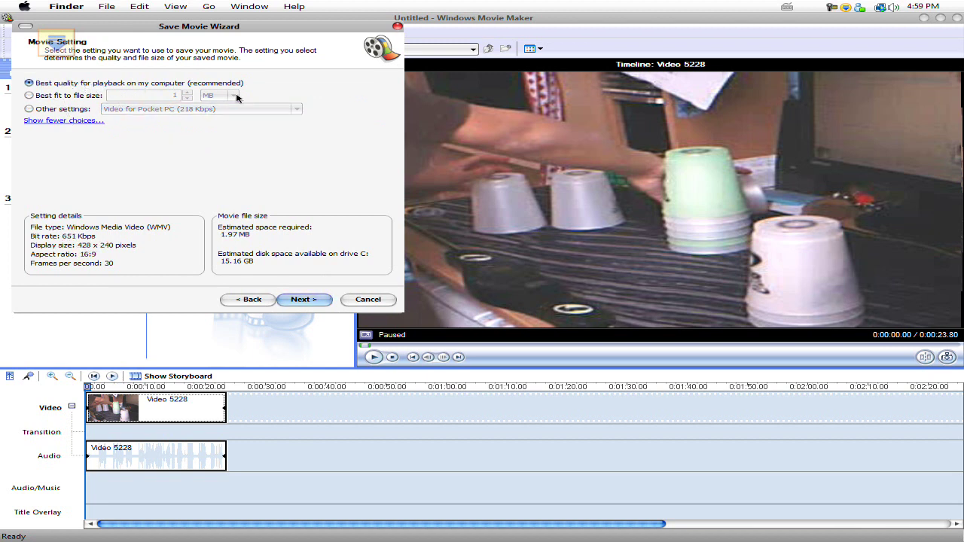
pyautogui.click(29, 109)
pyautogui.click(260, 109)
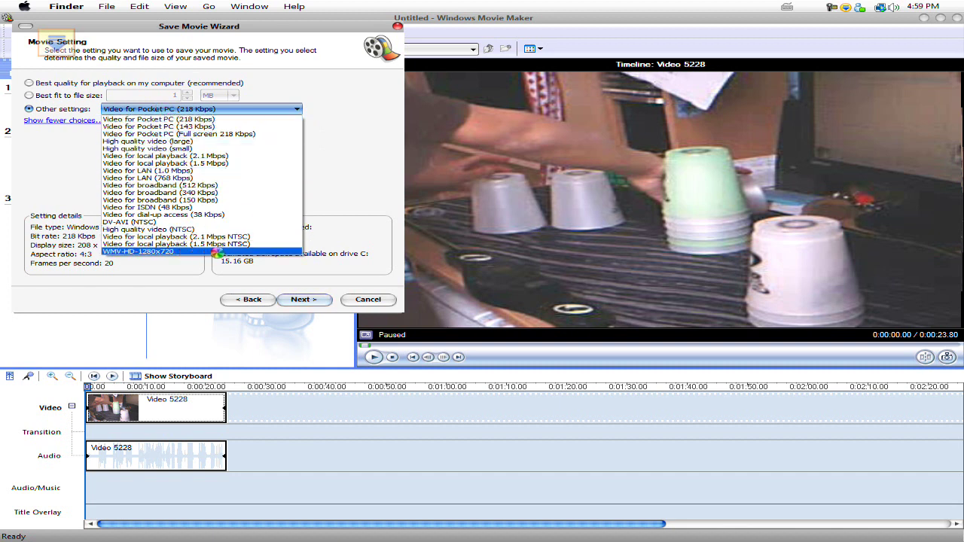
pyautogui.click(216, 252)
pyautogui.click(301, 299)
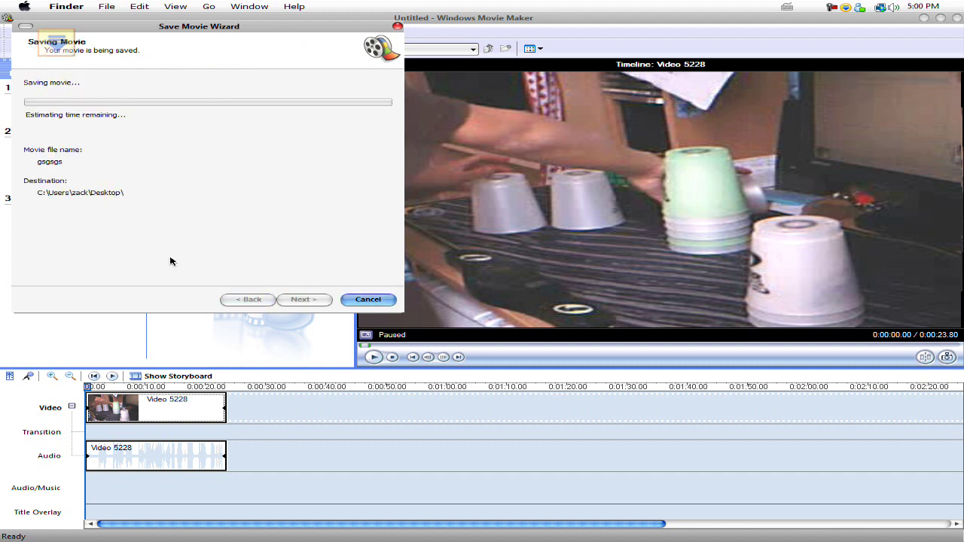
pyautogui.click(372, 301)
pyautogui.click(534, 319)
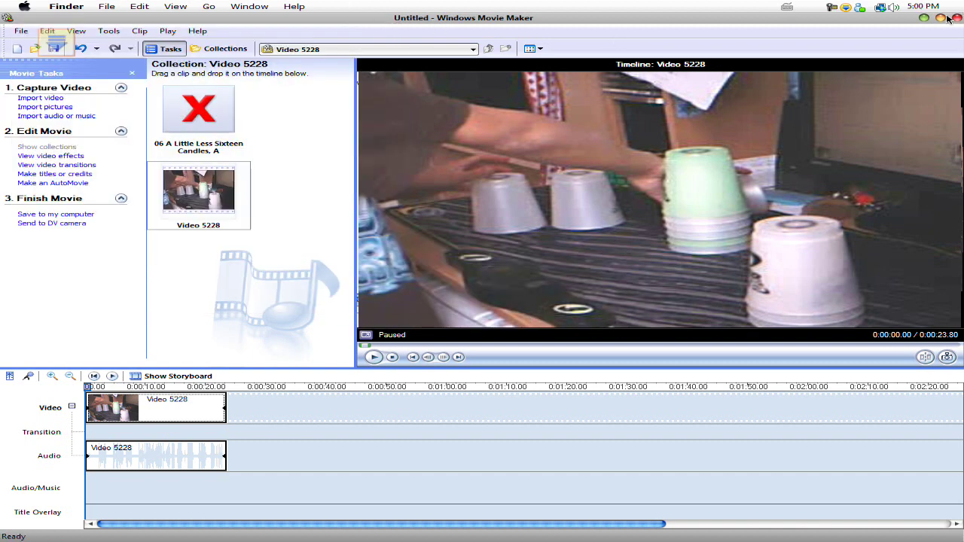
# Minimize the Windows Movie Maker window to reveal the Windows Vista desktop
pyautogui.click(922, 18)
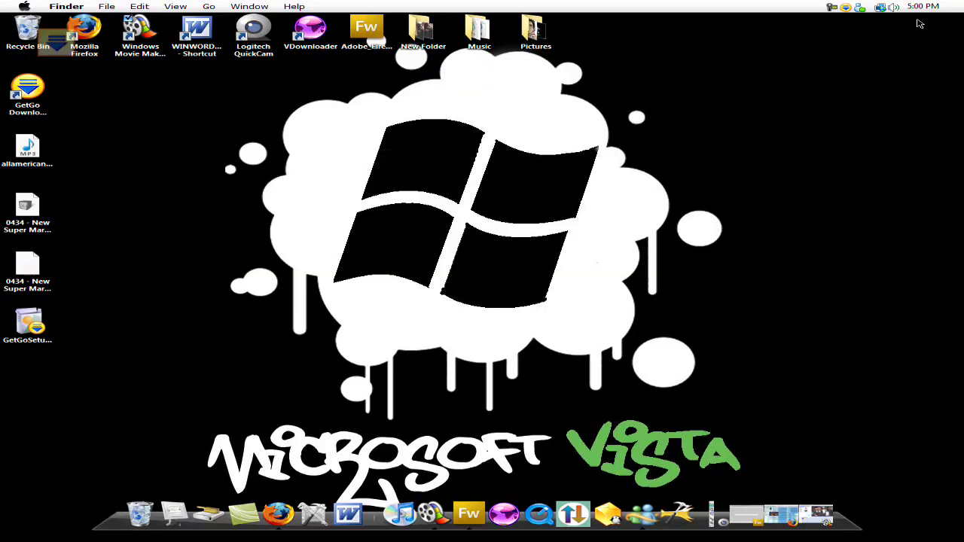